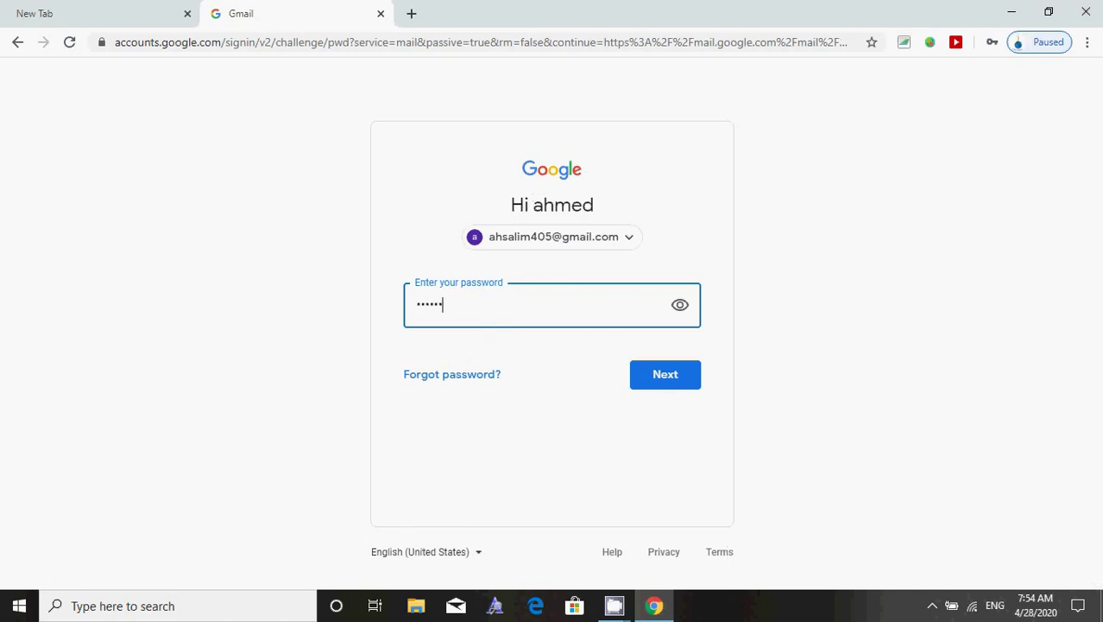
# Finish signing in to the Gmail account and open Google Drive from its Google apps
pyautogui.press('Return')
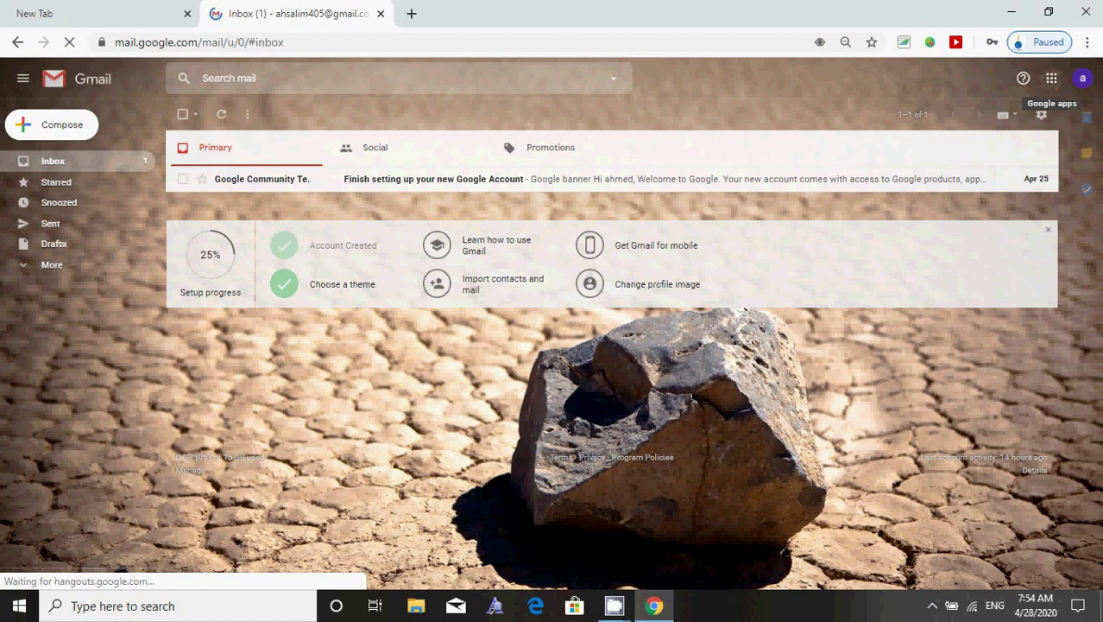
pyautogui.click(1051, 79)
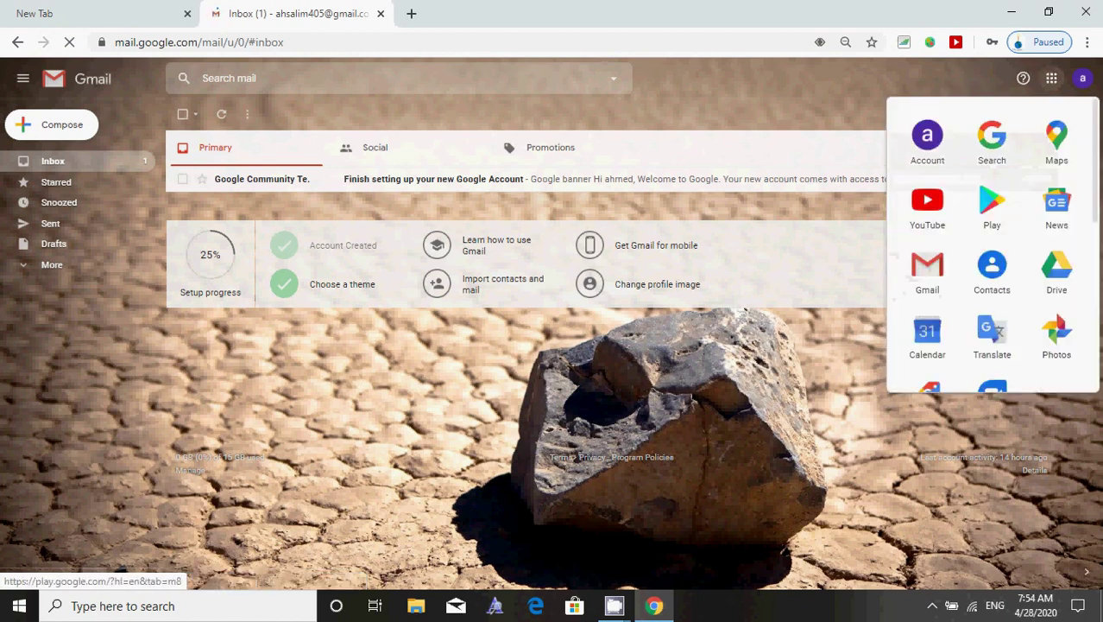
pyautogui.click(1057, 274)
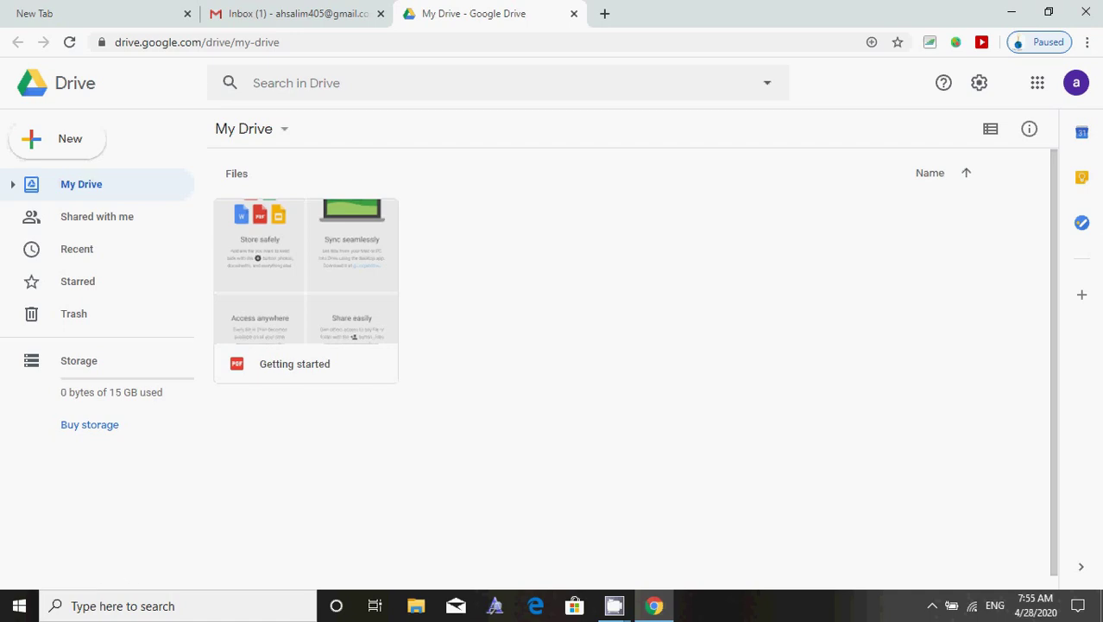
# Create a new blank Google Forms form in My Drive
pyautogui.click(57, 138)
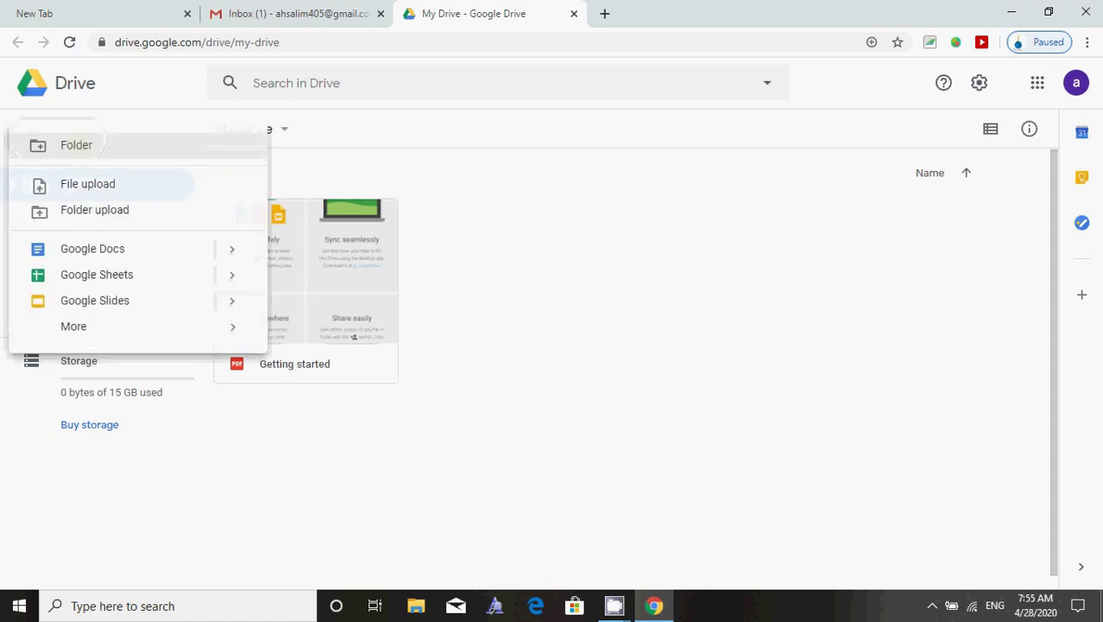
pyautogui.moveTo(73, 327)
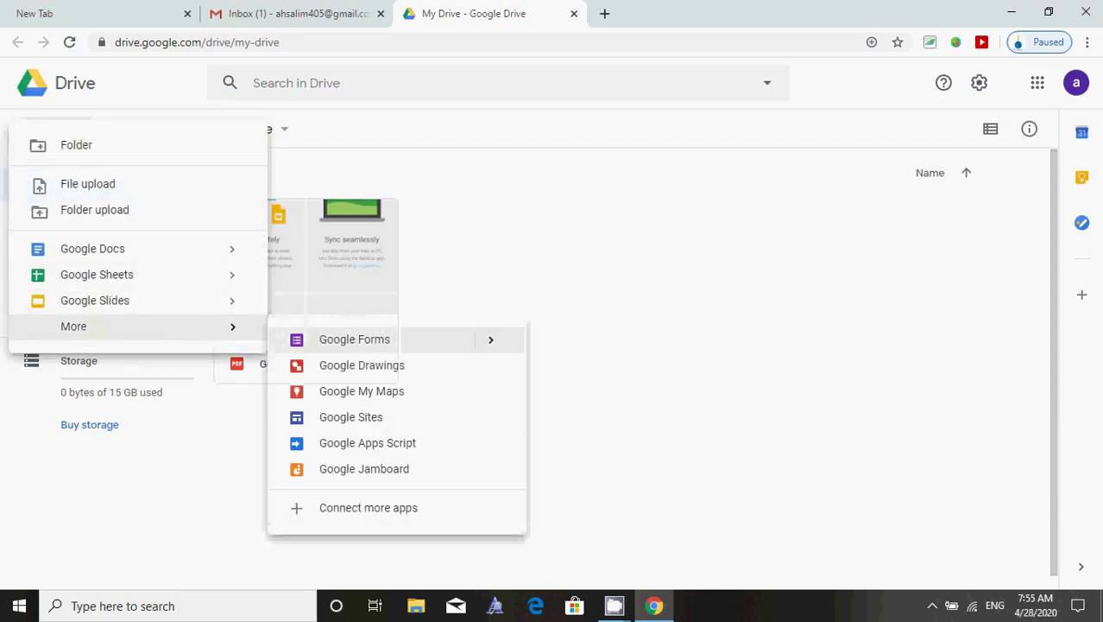
pyautogui.click(354, 339)
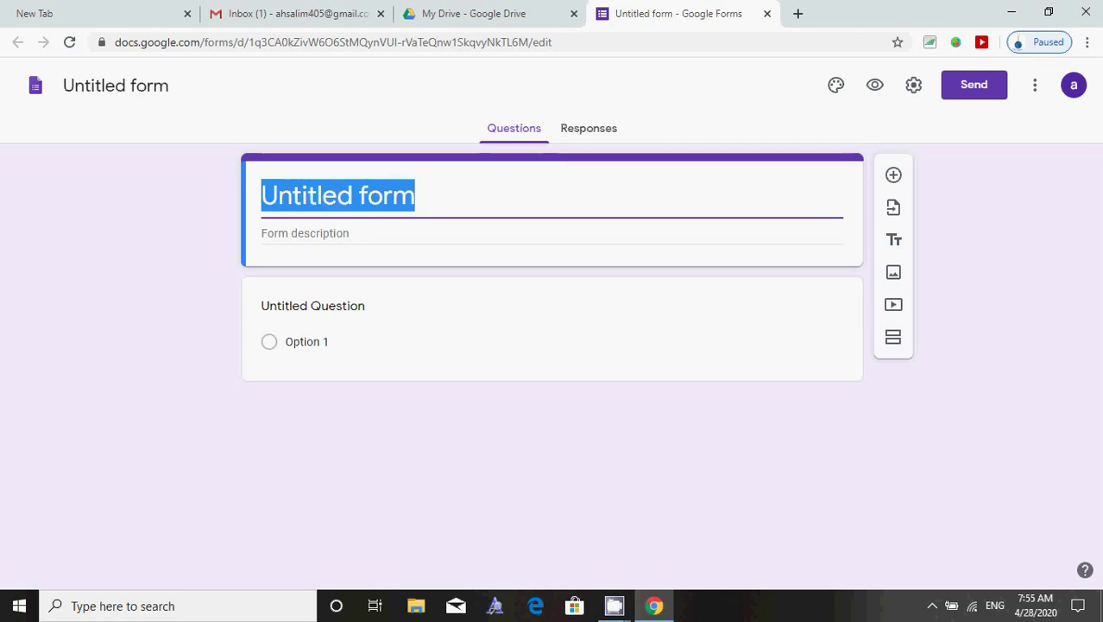
# Title the form "FAz Academy" and set its description to "Registration Form"
pyautogui.write('FAz Academy')
pyautogui.click(262, 233)
pyautogui.write('Registration Form')
# Title the first question "Name", keeping it as Short answer, and make it required
pyautogui.click(313, 306)
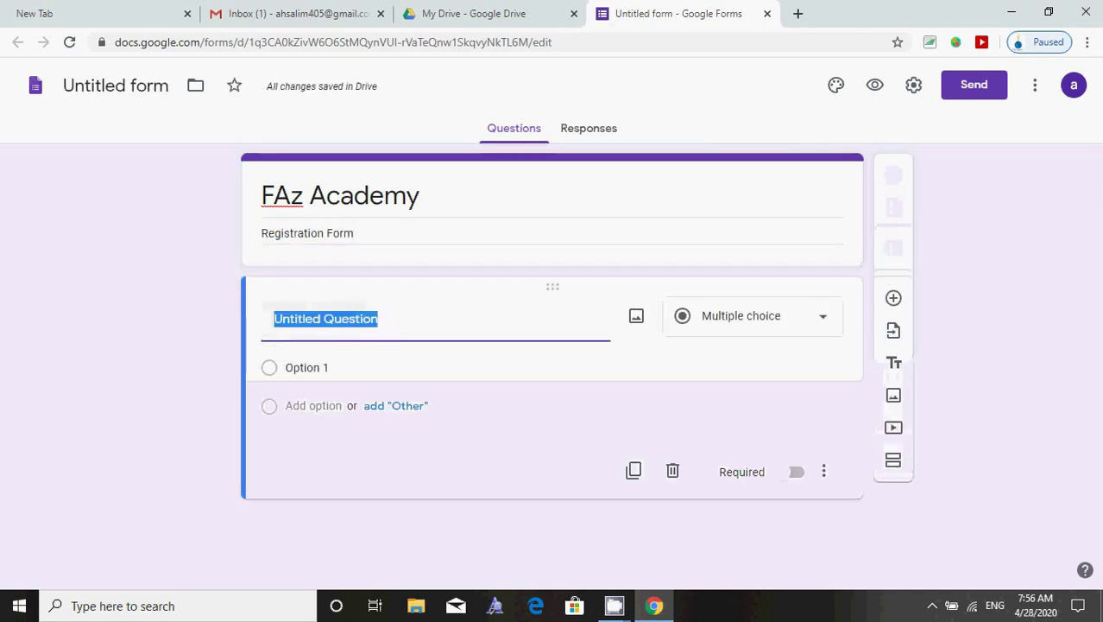
pyautogui.write('Name')
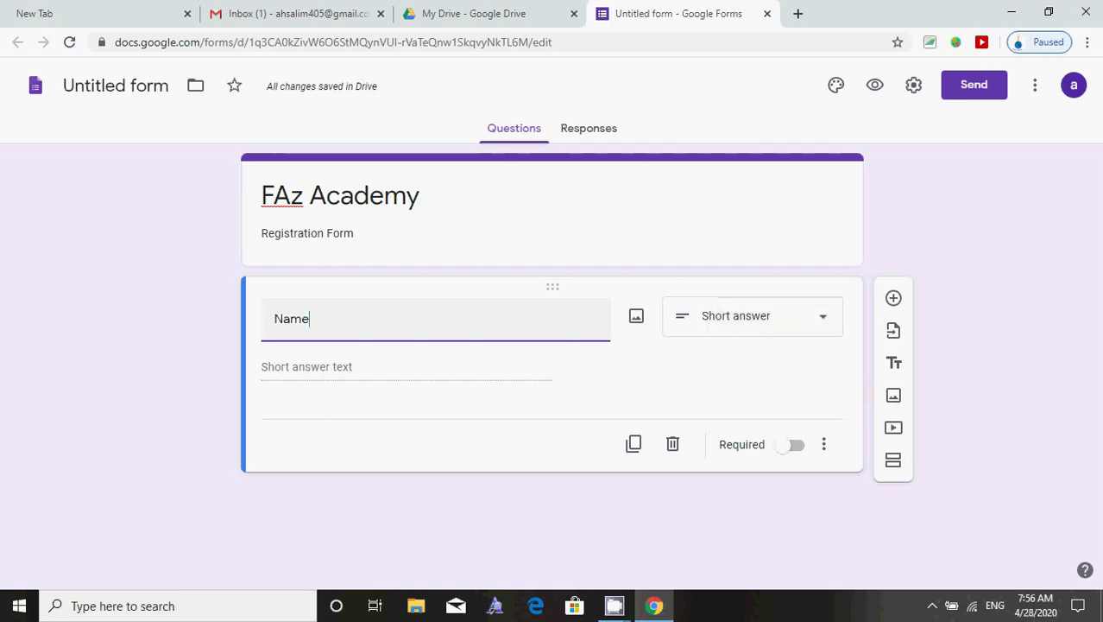
pyautogui.click(751, 316)
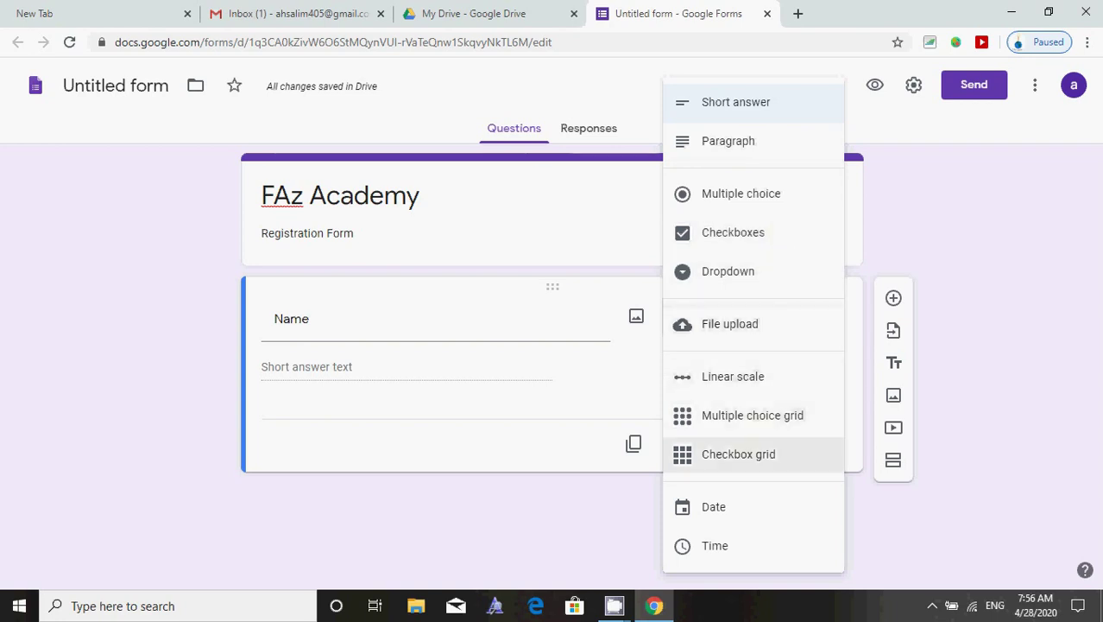
pyautogui.press('Escape')
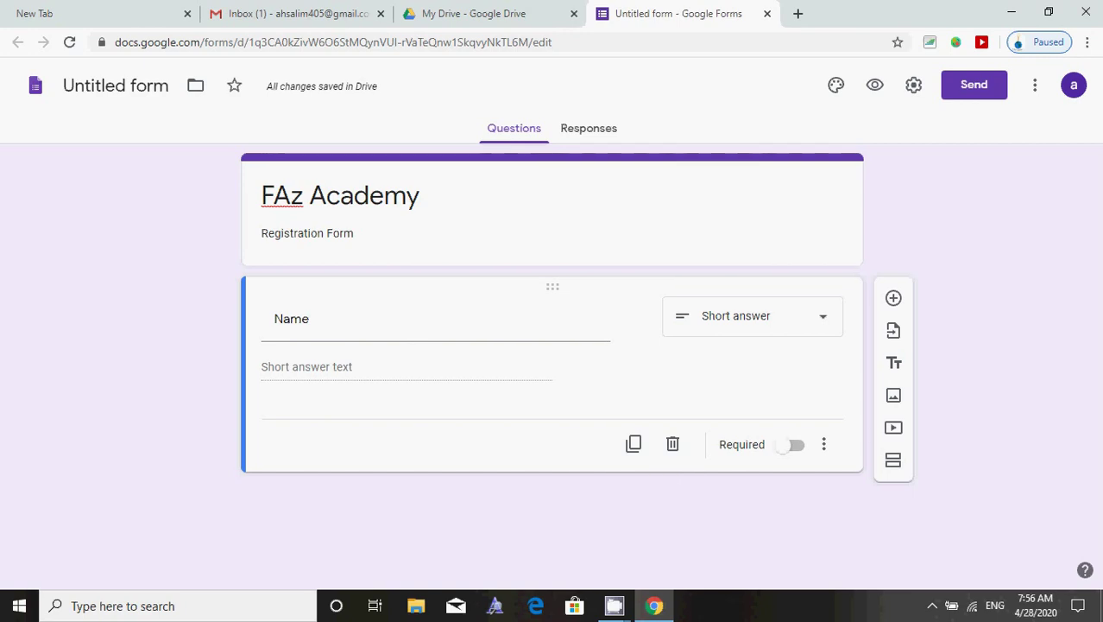
pyautogui.click(792, 444)
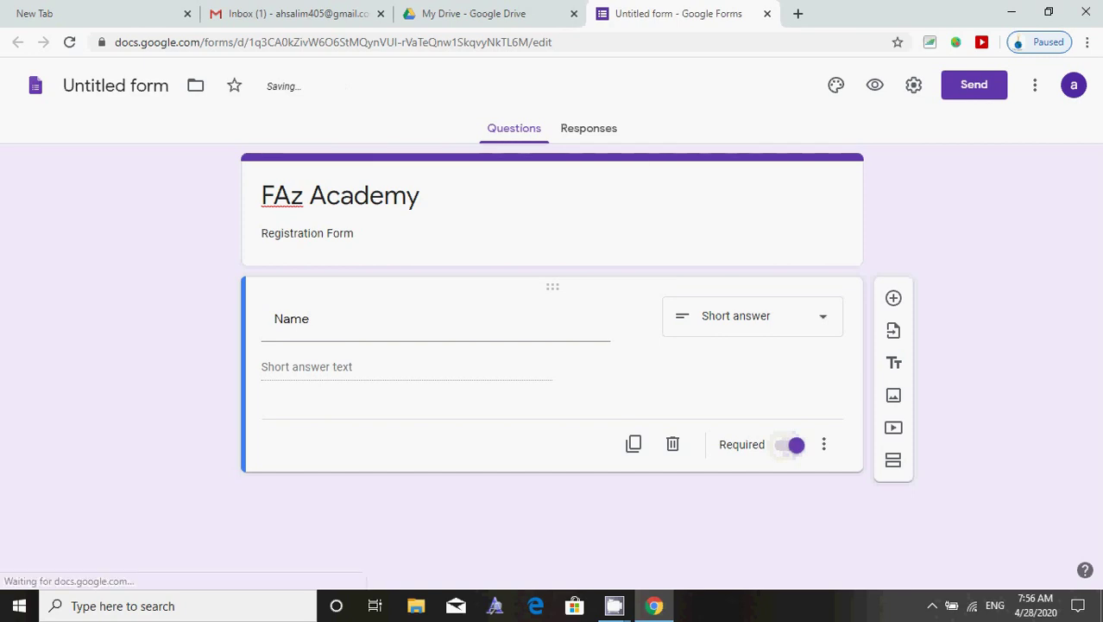
pyautogui.click(340, 195)
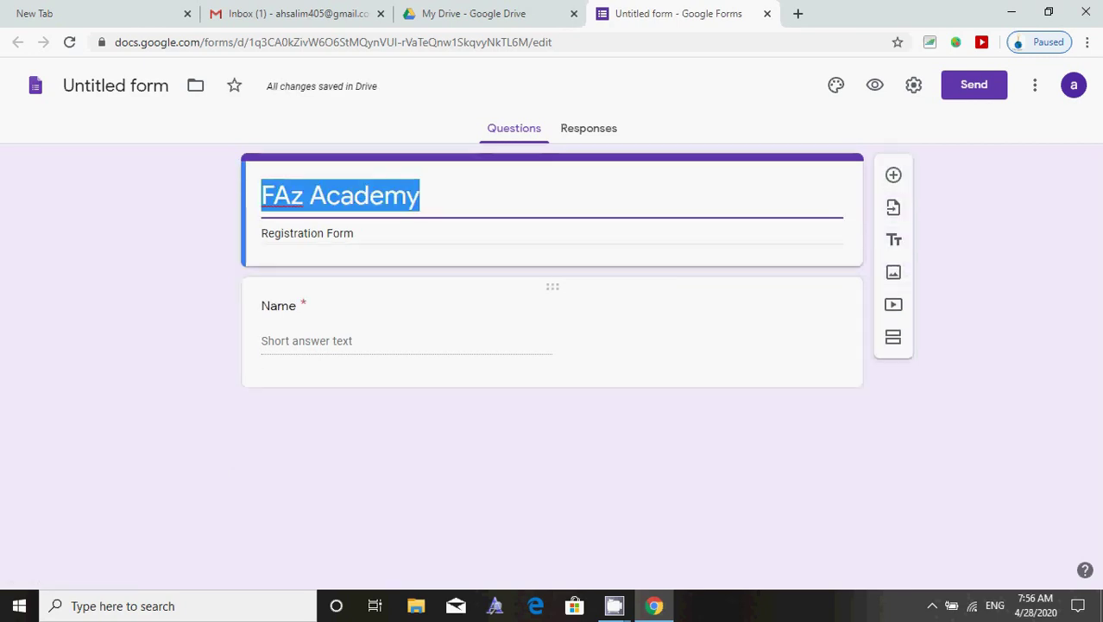
pyautogui.click(279, 305)
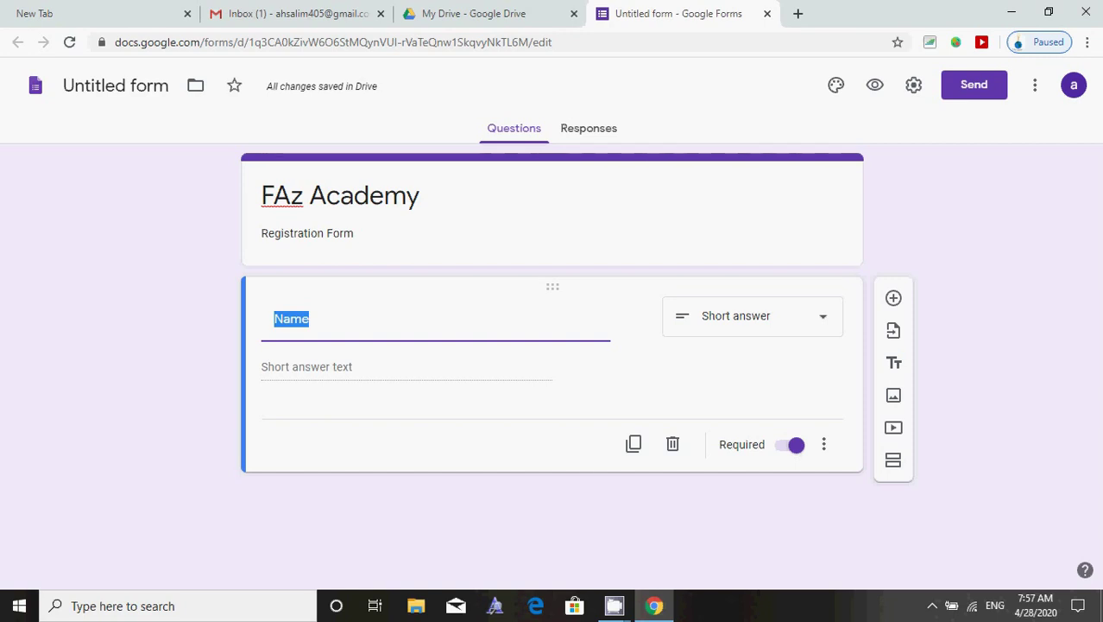
# Add a required multiple-choice question titled "Gender" with the suggested options Male and Female
pyautogui.click(894, 298)
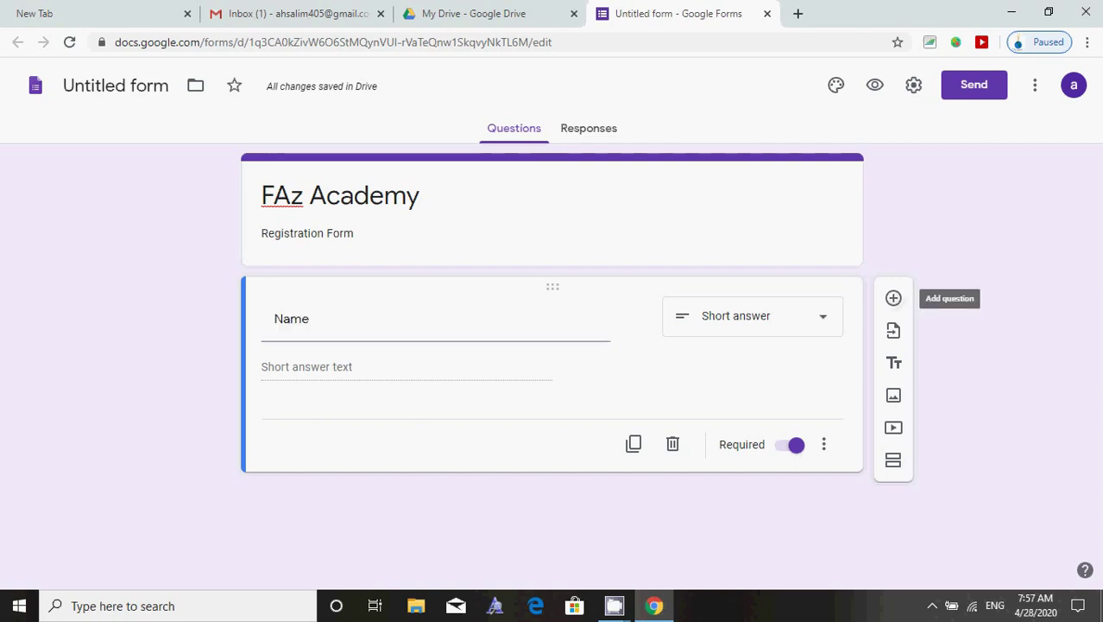
pyautogui.write('Gender')
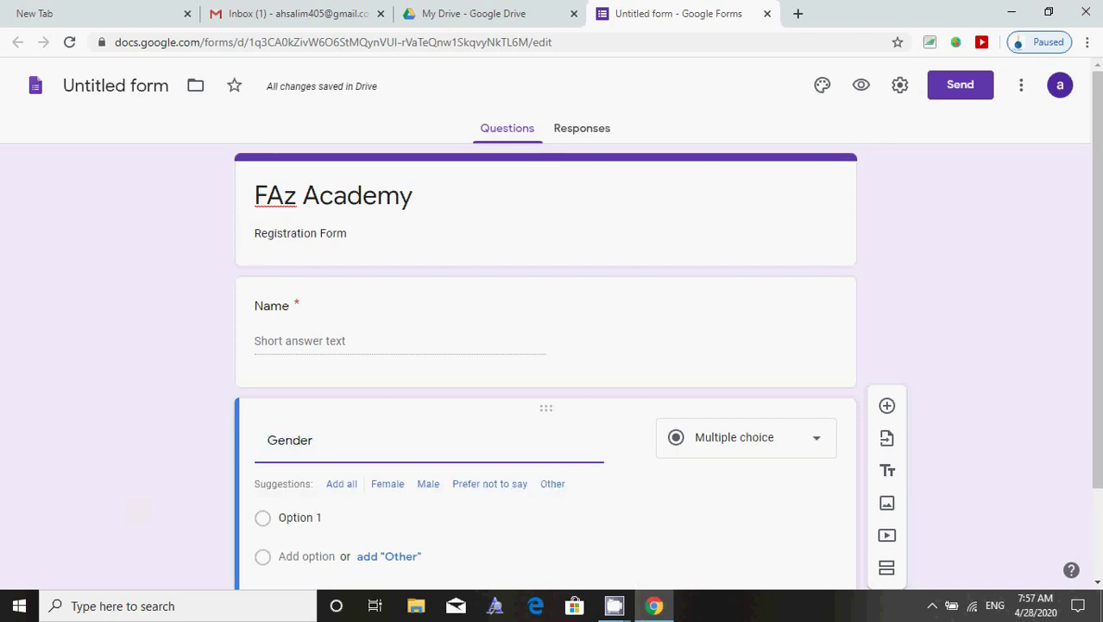
pyautogui.click(428, 483)
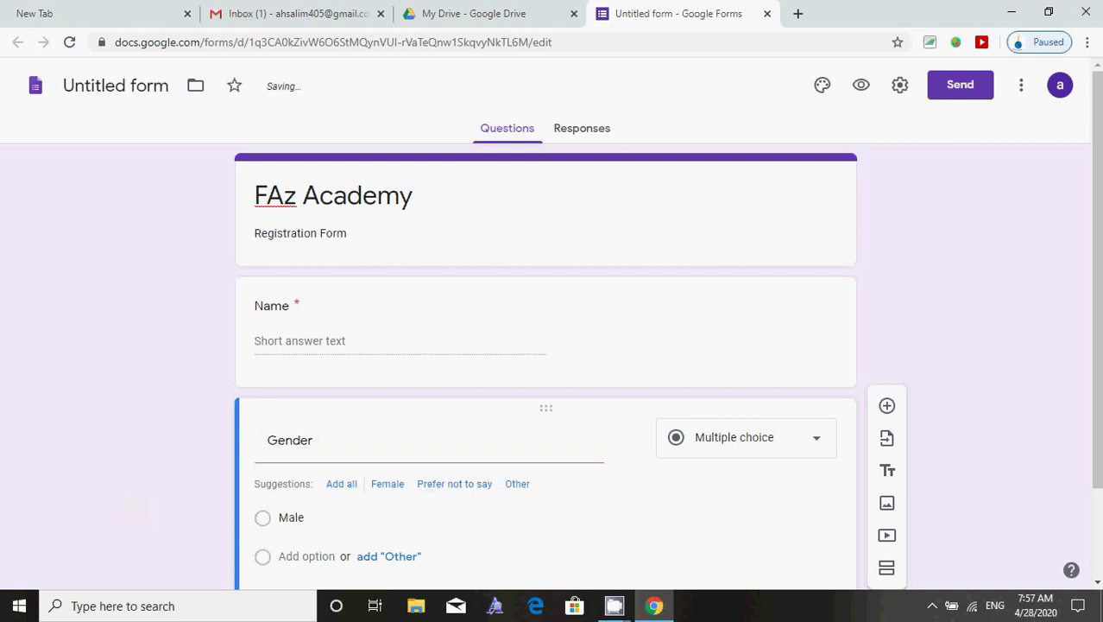
pyautogui.click(387, 484)
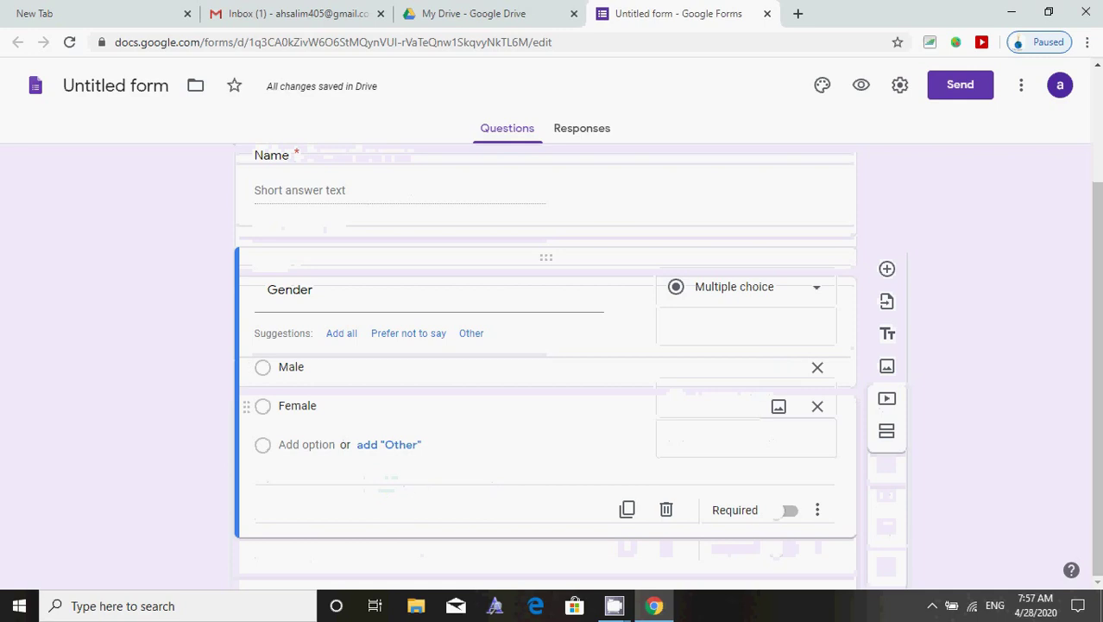
pyautogui.click(747, 287)
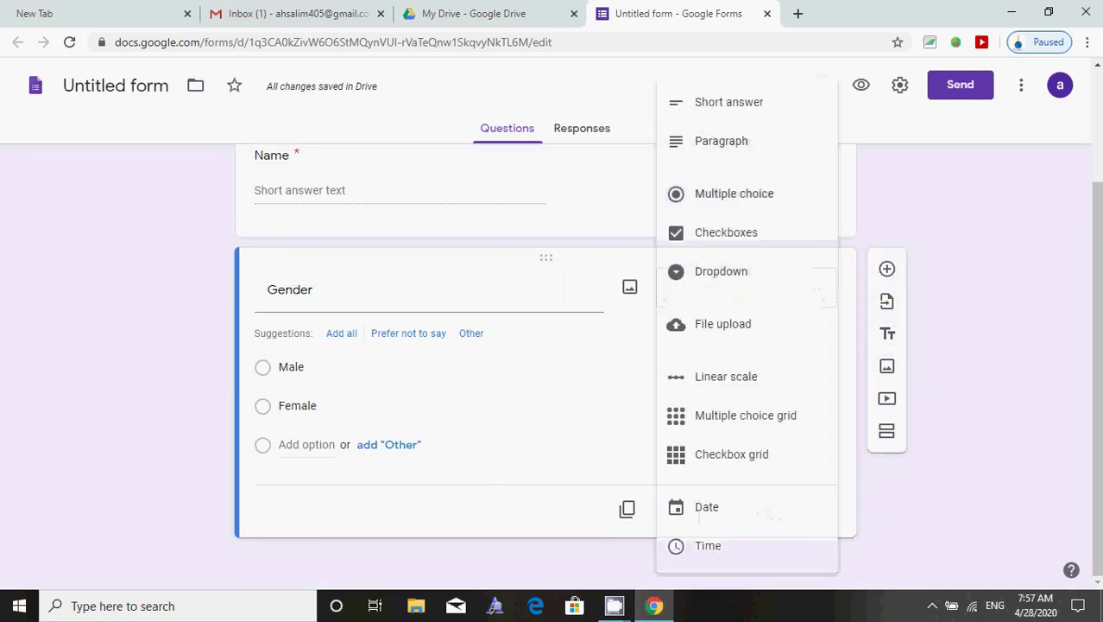
pyautogui.click(733, 194)
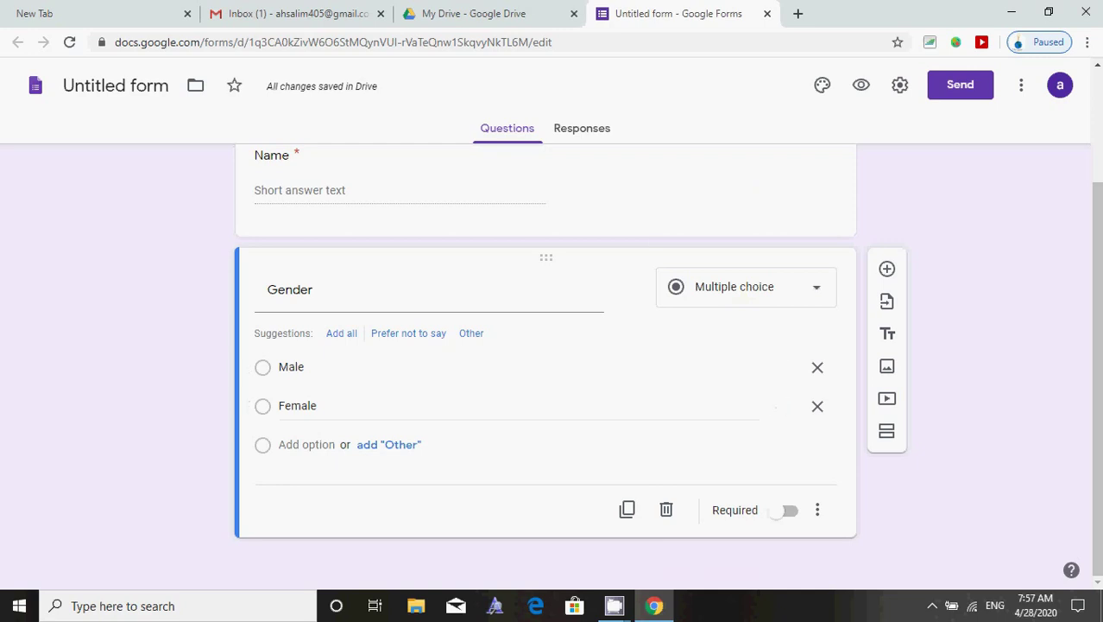
pyautogui.click(784, 510)
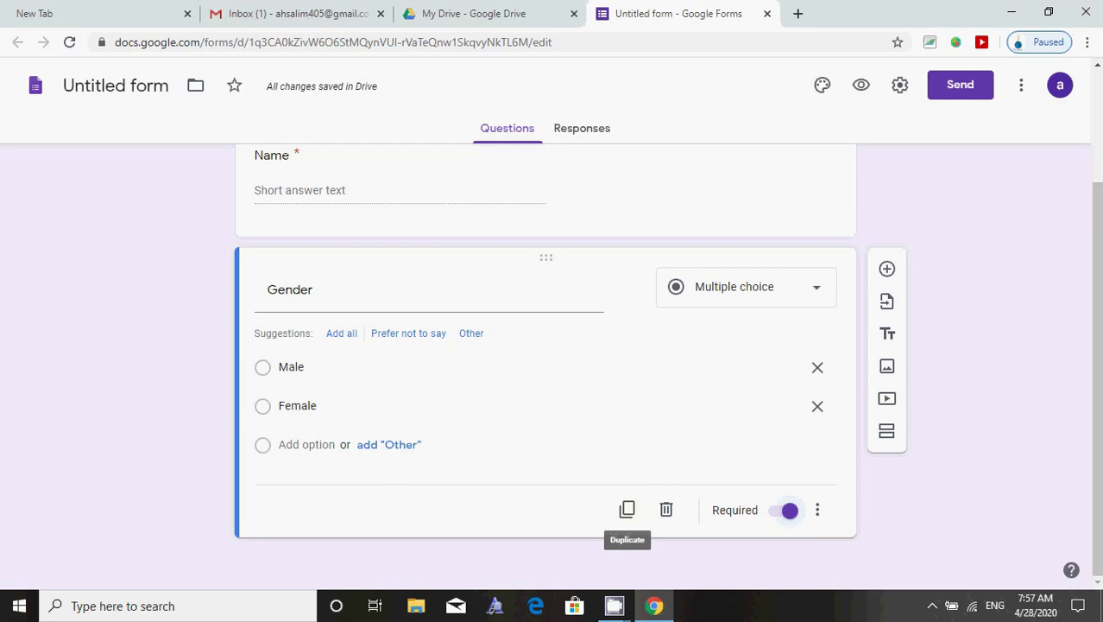
# Duplicate the Gender question and delete the copy
pyautogui.click(627, 510)
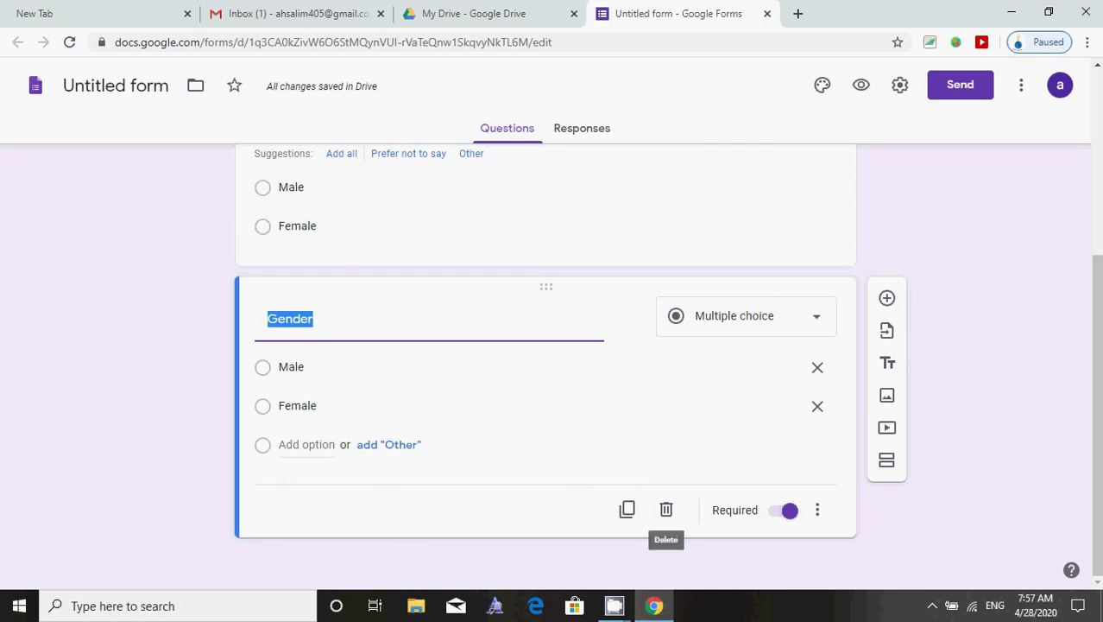
pyautogui.click(667, 511)
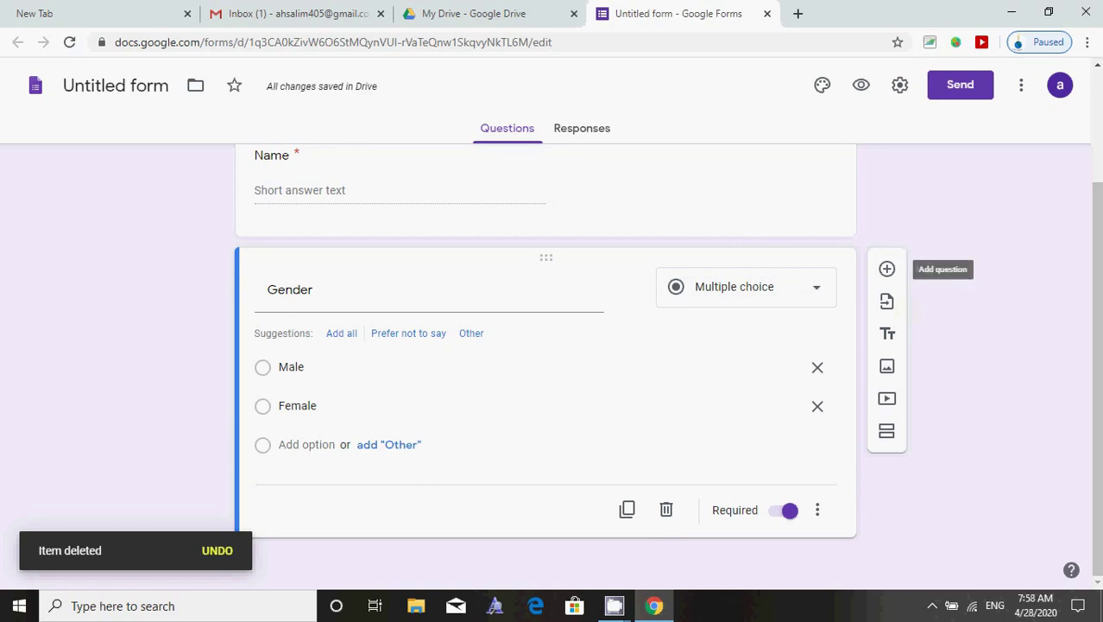
# Add a required short-answer question titled "Place" below the Gender question
pyautogui.click(887, 268)
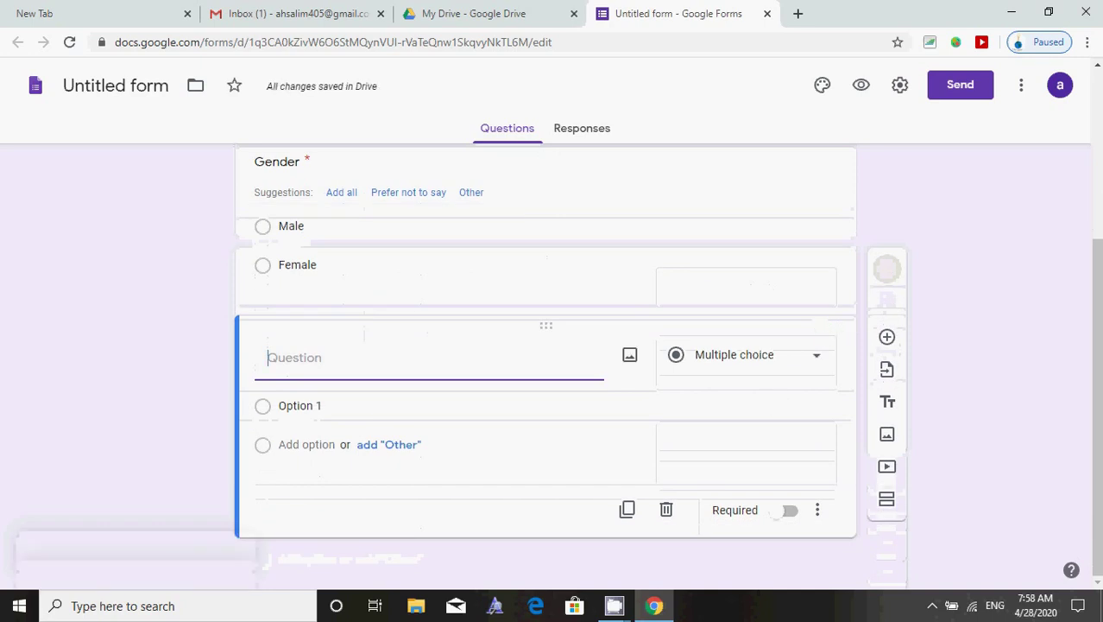
pyautogui.write('Place')
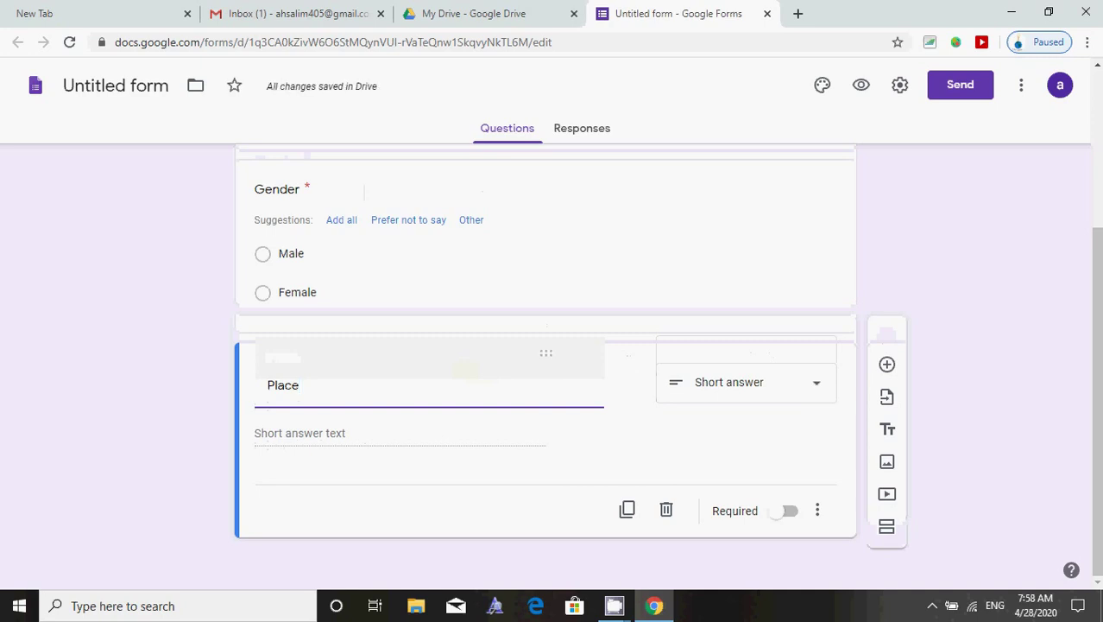
pyautogui.click(785, 510)
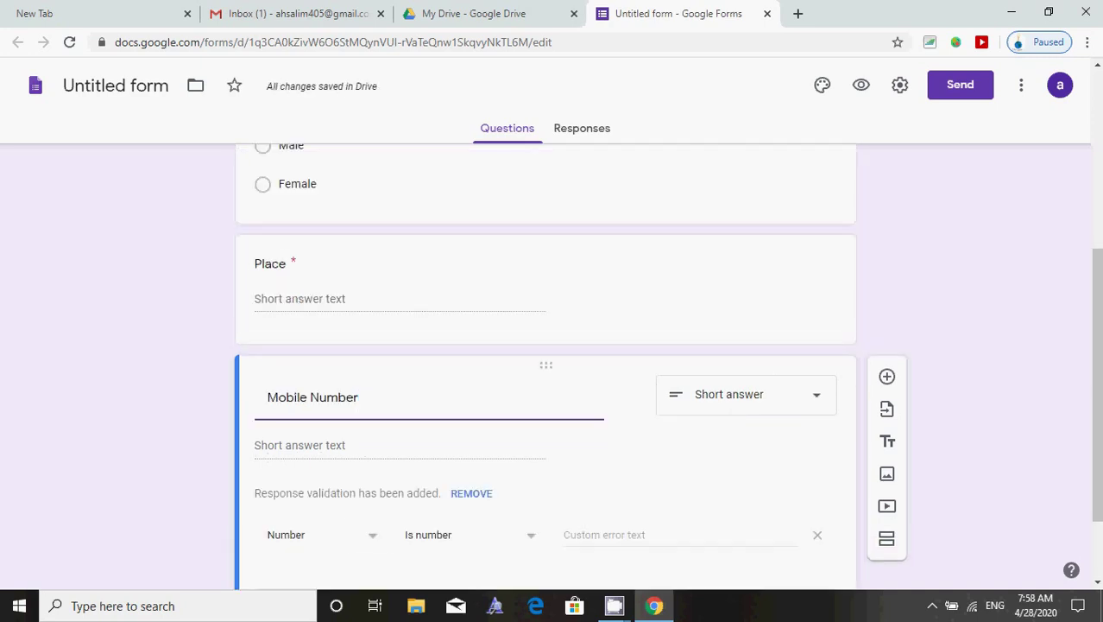
# Add a required short-answer question titled "Mobile Number" with response validation set to Number, Is number
pyautogui.click(371, 532)
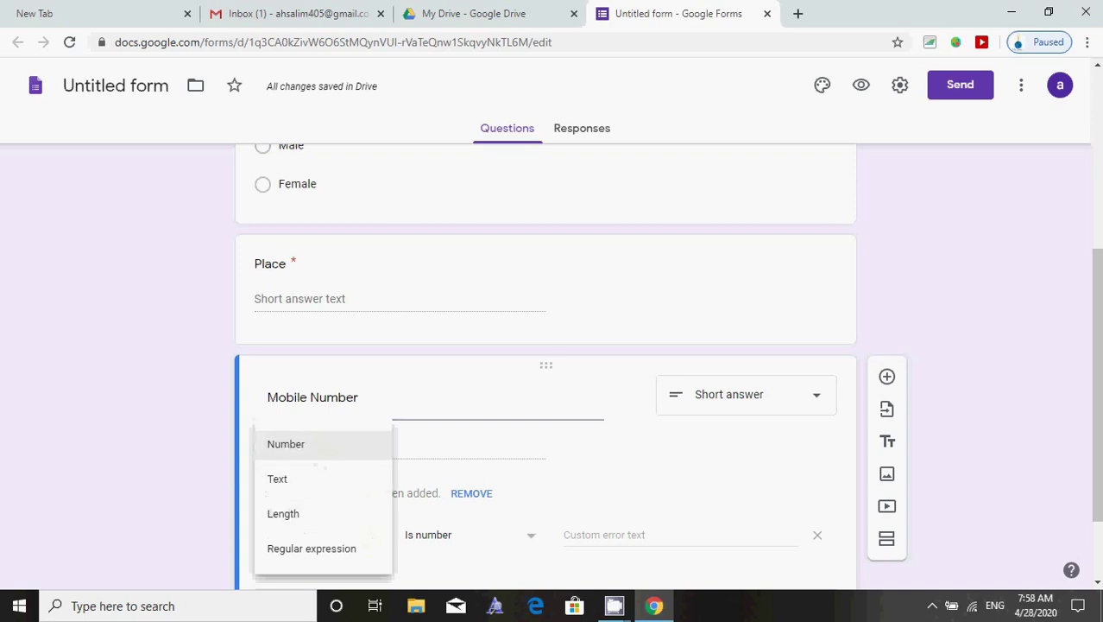
pyautogui.click(323, 444)
pyautogui.click(466, 534)
pyautogui.click(457, 512)
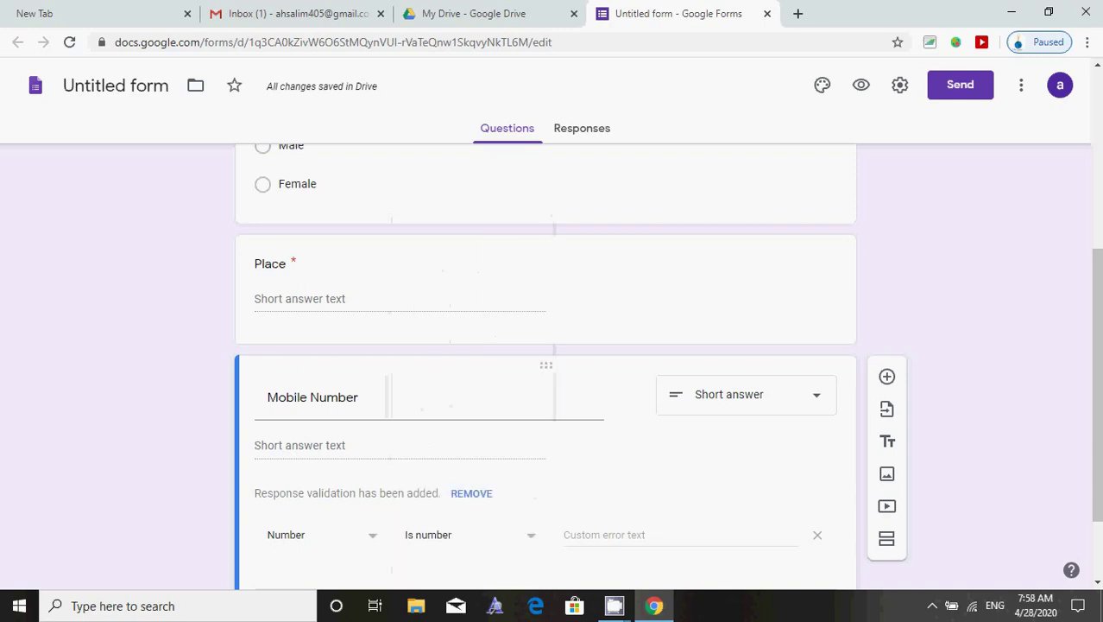
# Add a required paragraph question titled "Address" with the description "Permanent Address"
pyautogui.click(887, 377)
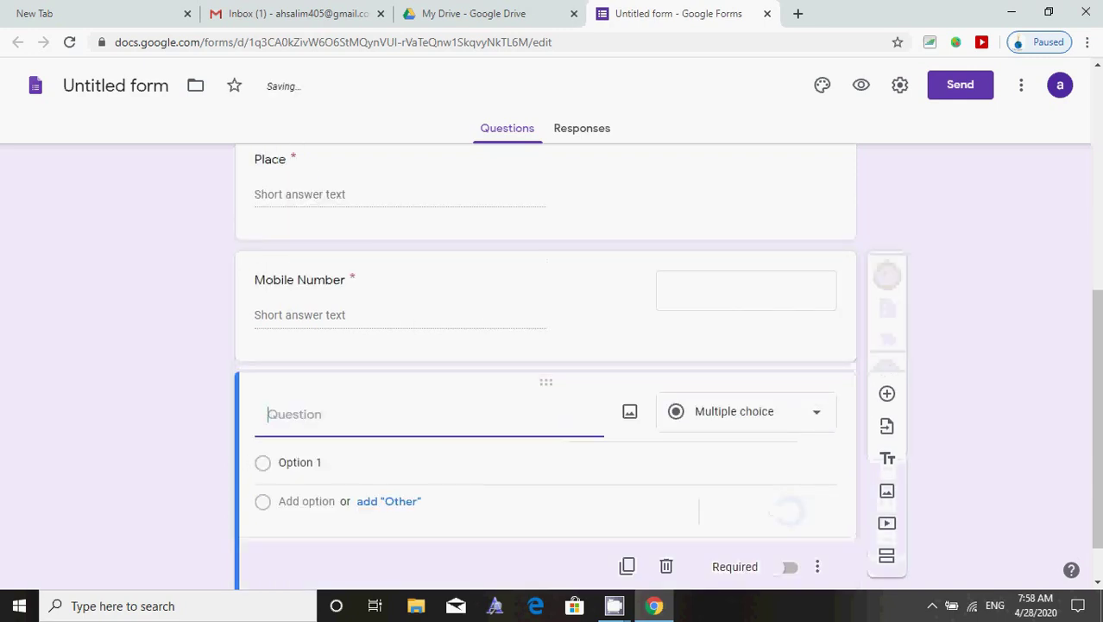
pyautogui.write('Address')
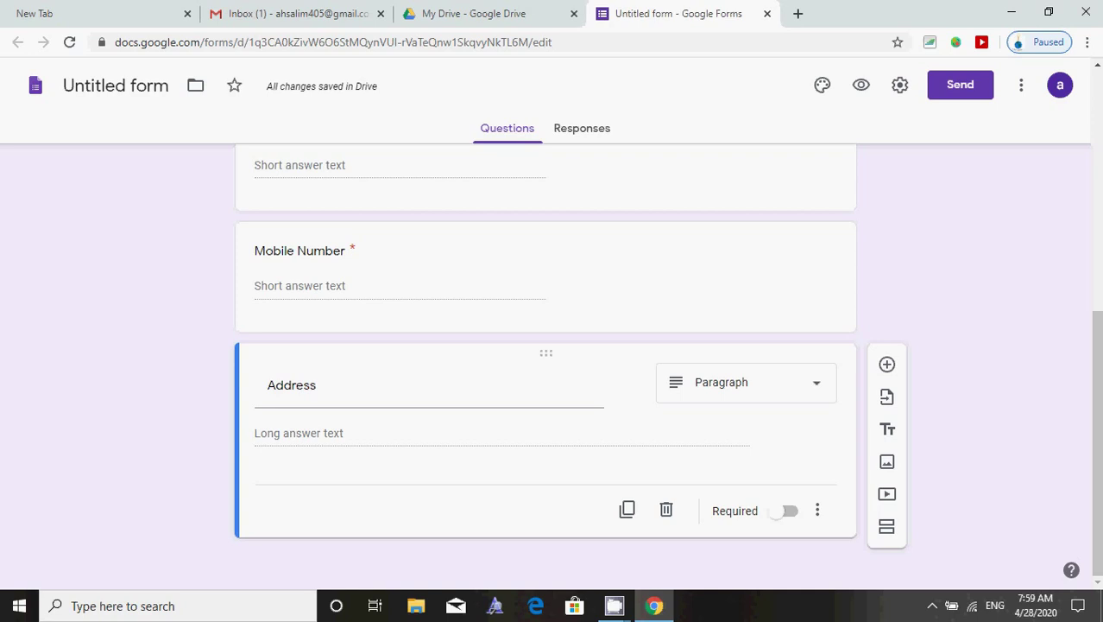
pyautogui.click(818, 510)
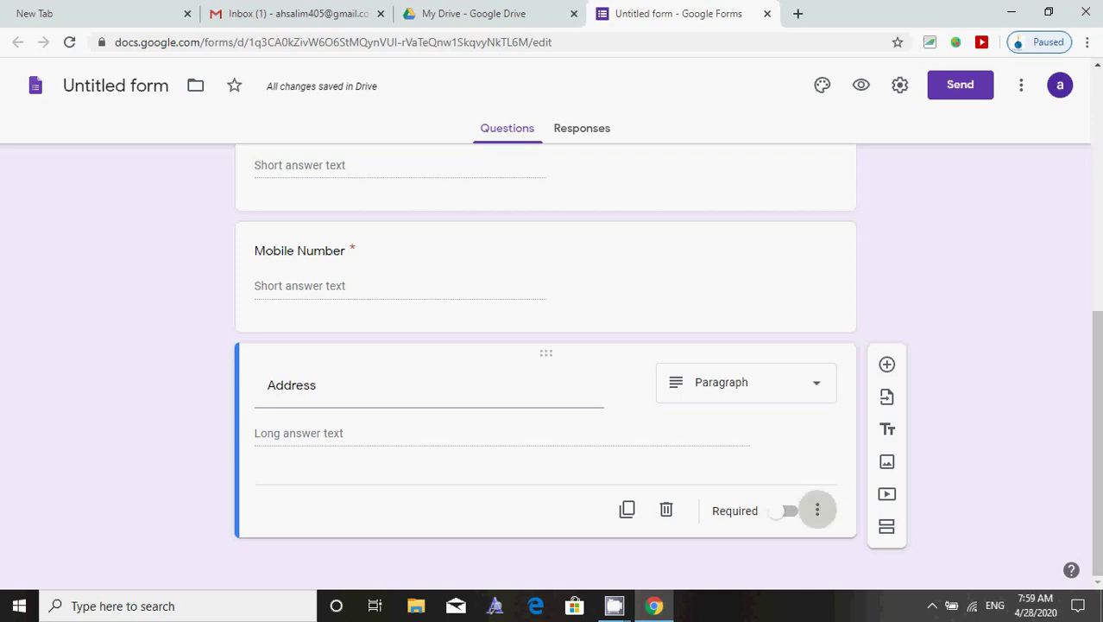
pyautogui.click(876, 510)
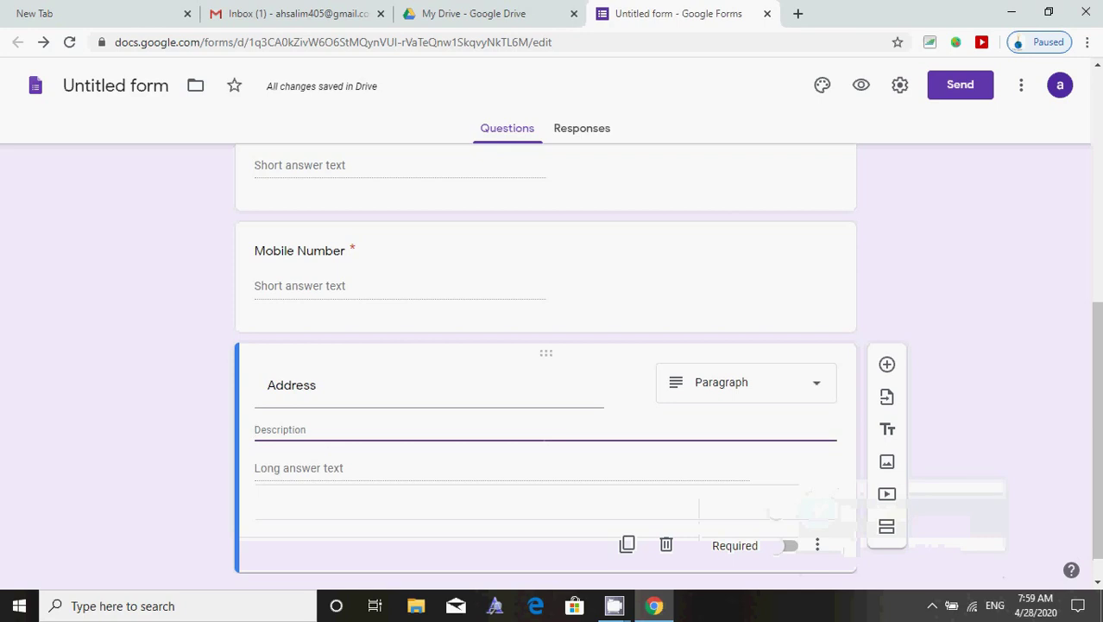
pyautogui.write('ermanent Address')
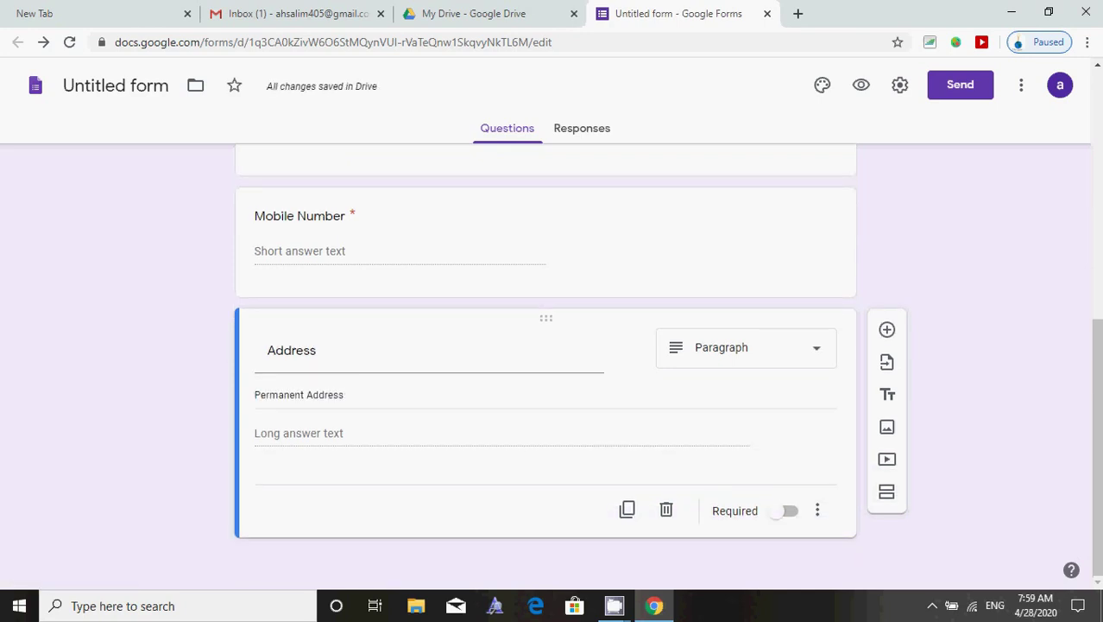
pyautogui.click(786, 510)
pyautogui.click(746, 347)
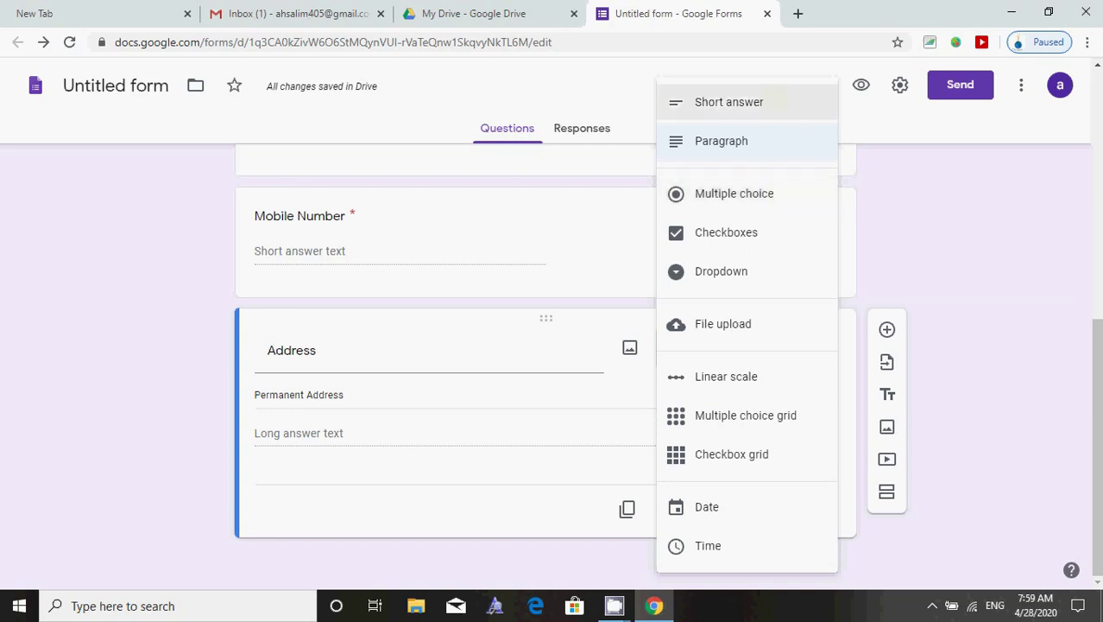
pyautogui.click(768, 141)
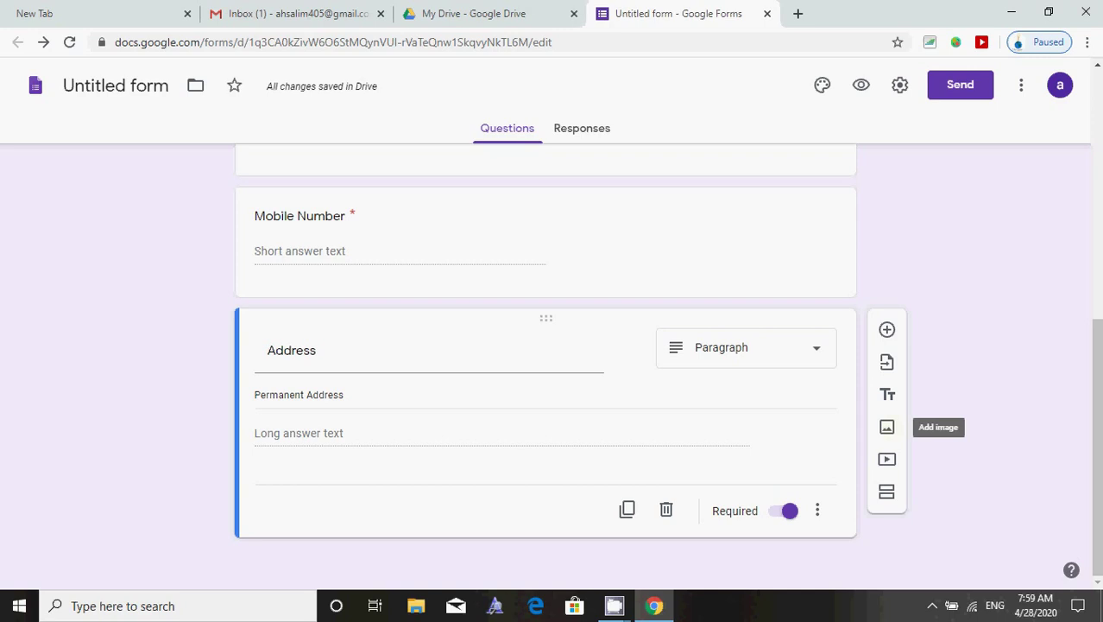
# Insert the uploaded "phone" picture below the Address question and title the image "App"
pyautogui.click(886, 427)
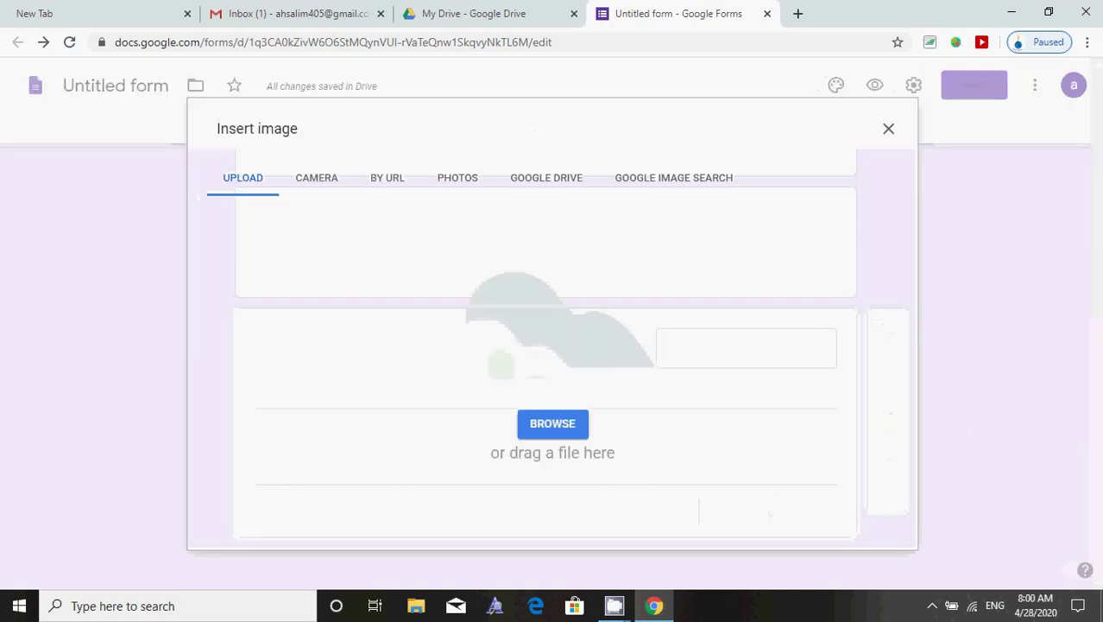
pyautogui.click(553, 423)
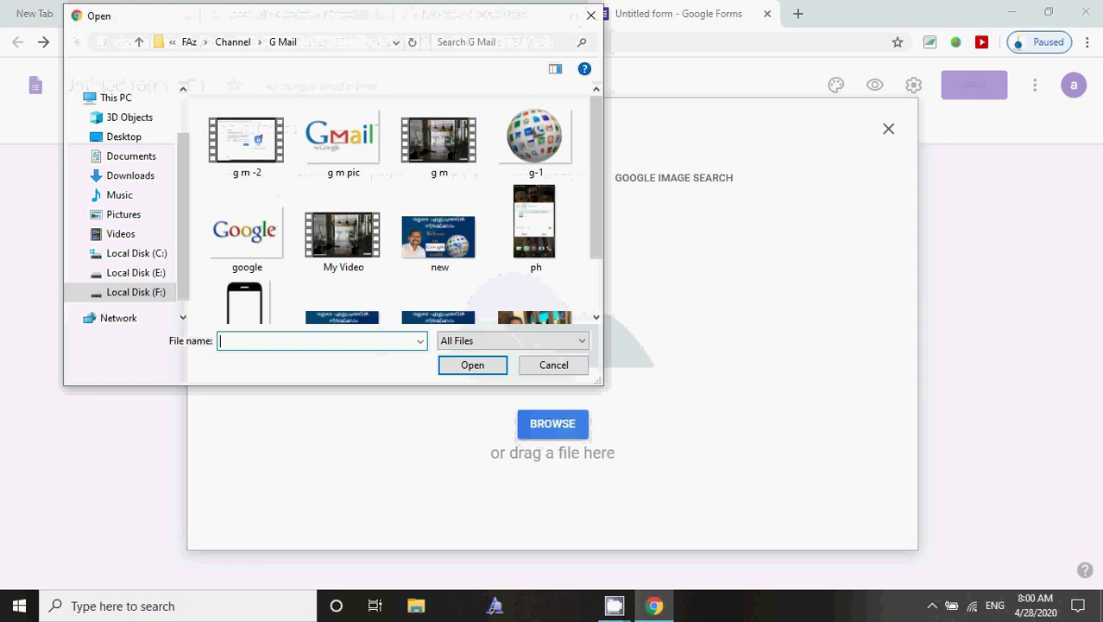
pyautogui.click(245, 298)
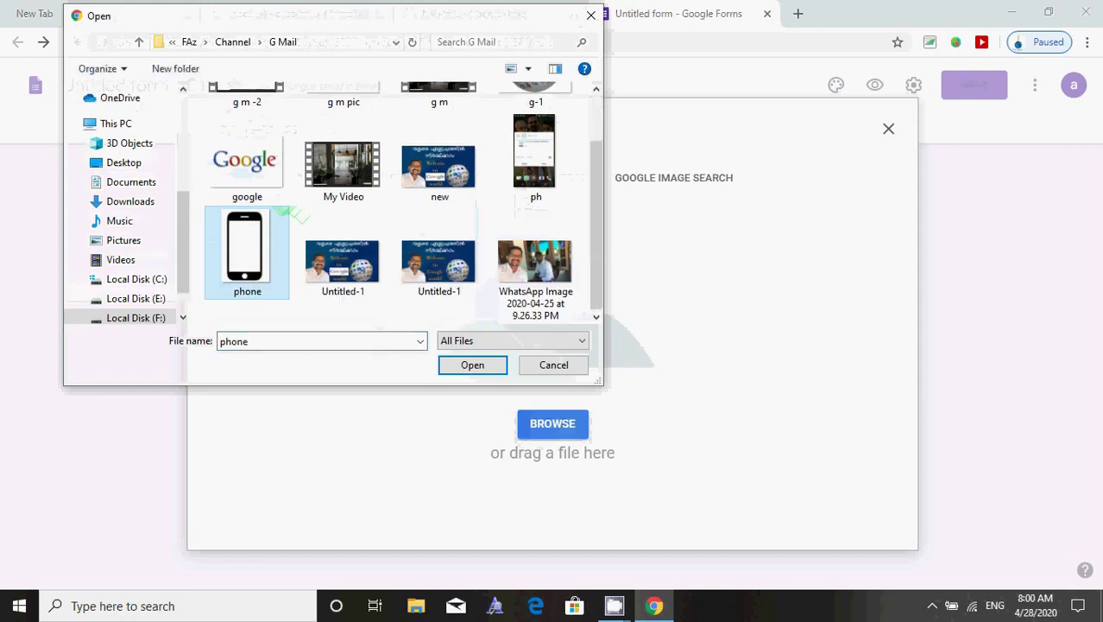
pyautogui.press('Return')
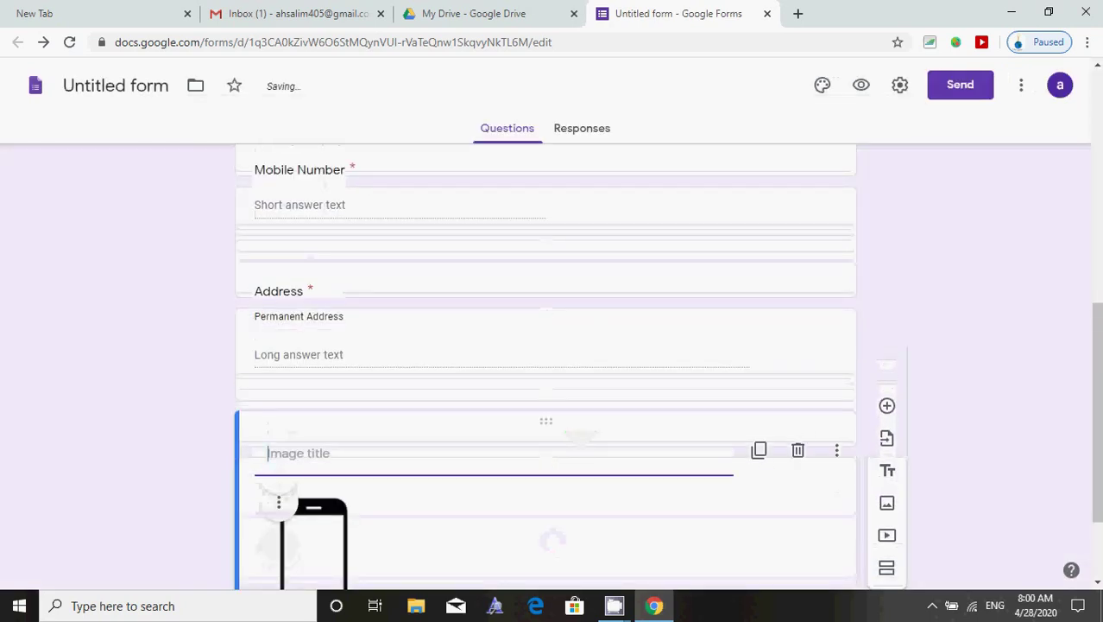
pyautogui.write('App')
pyautogui.click(197, 420)
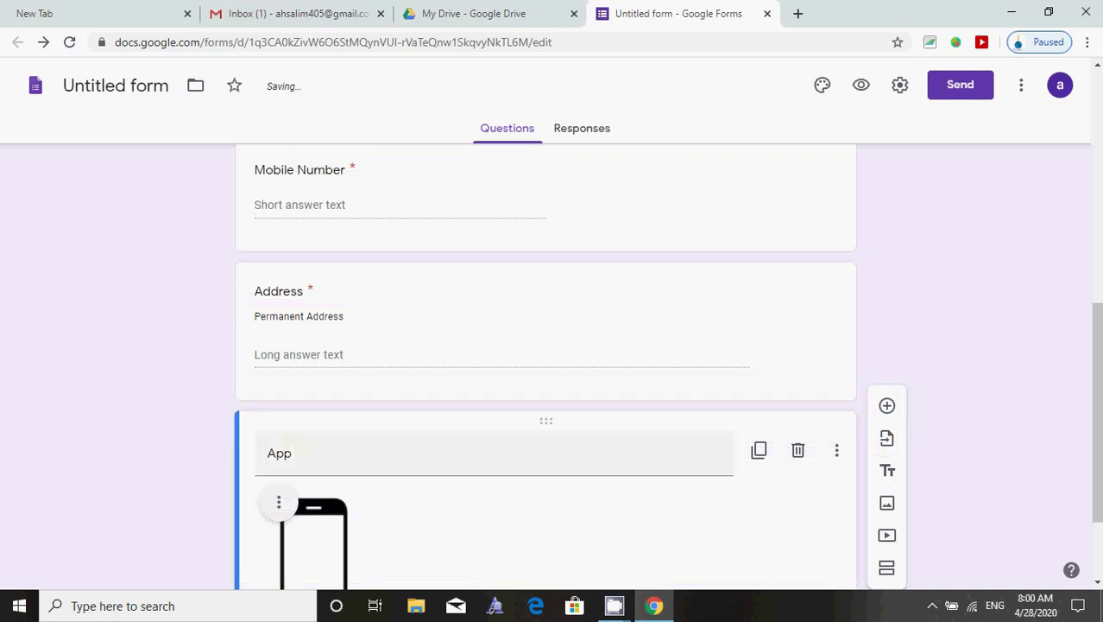
pyautogui.scroll(-2, 196, 420)
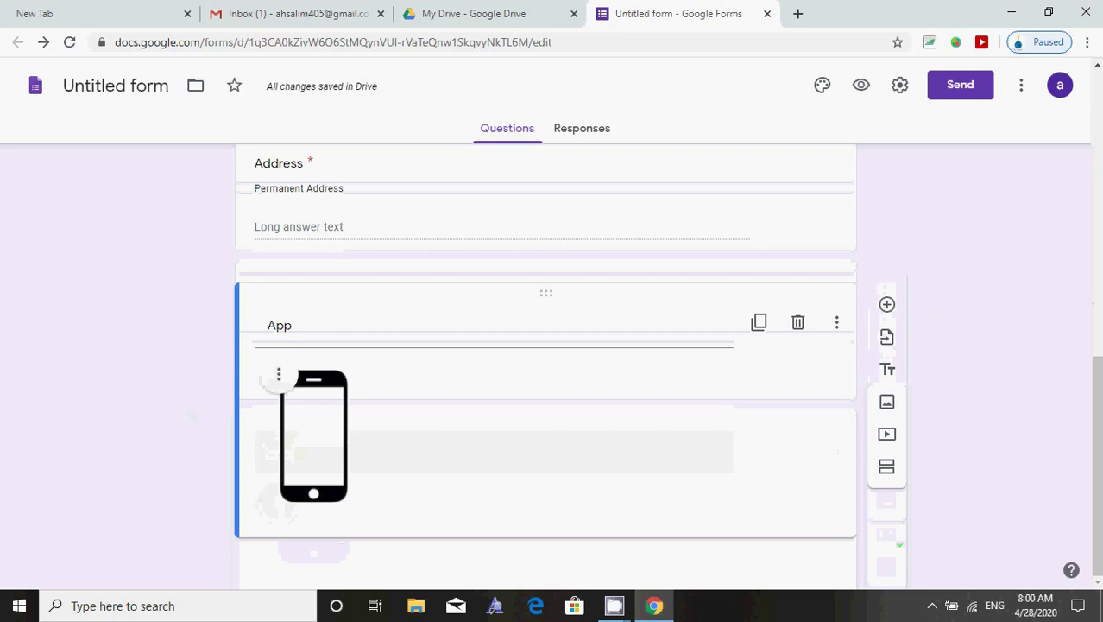
# Set the paintbrushes picture from the Work and School themes as the form header and apply a custom blue theme color
pyautogui.scroll(6, 921, 402)
pyautogui.click(822, 85)
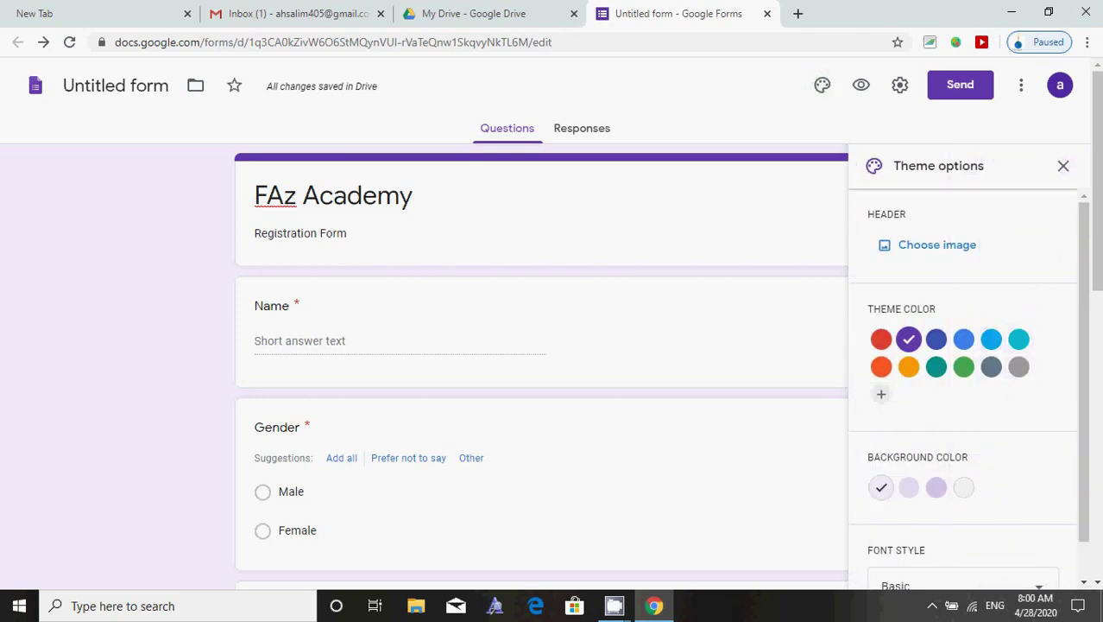
pyautogui.click(885, 244)
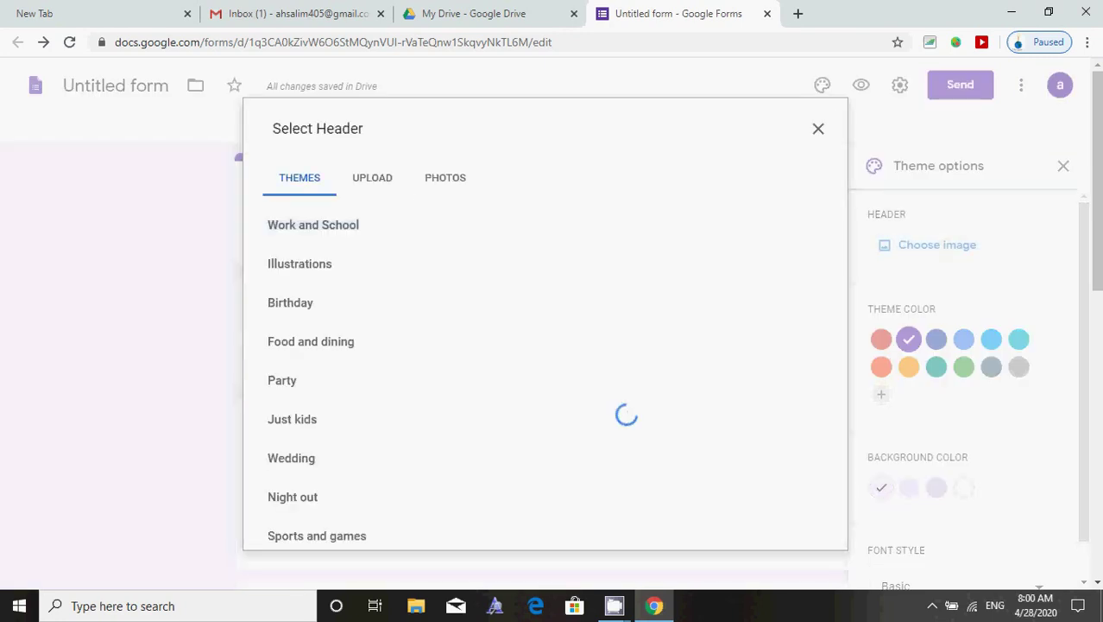
pyautogui.scroll(-3, 293, 456)
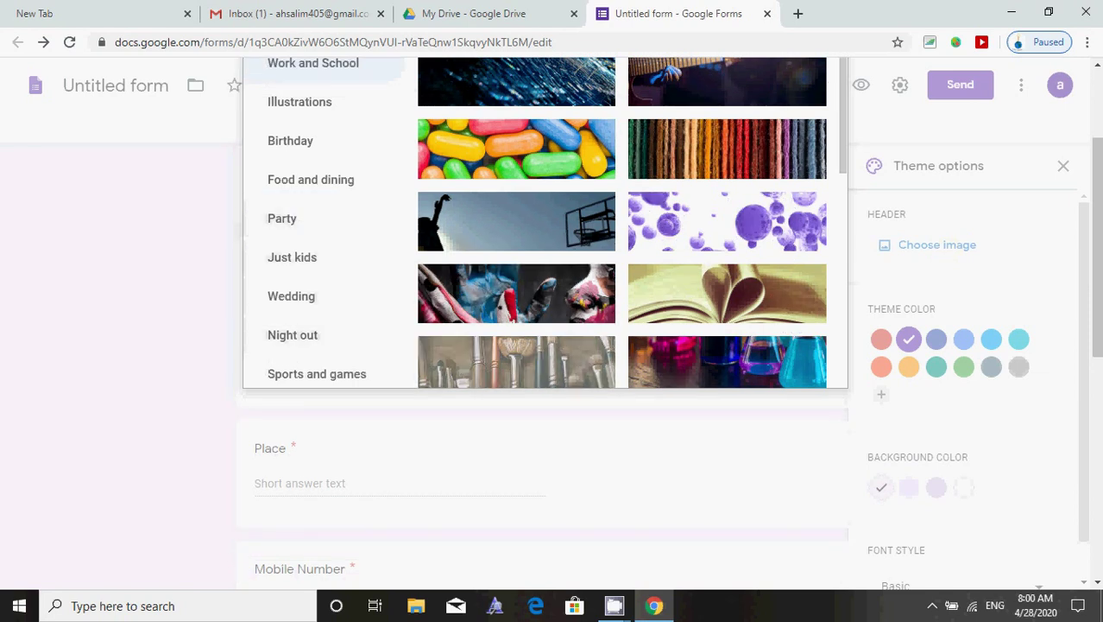
pyautogui.click(519, 361)
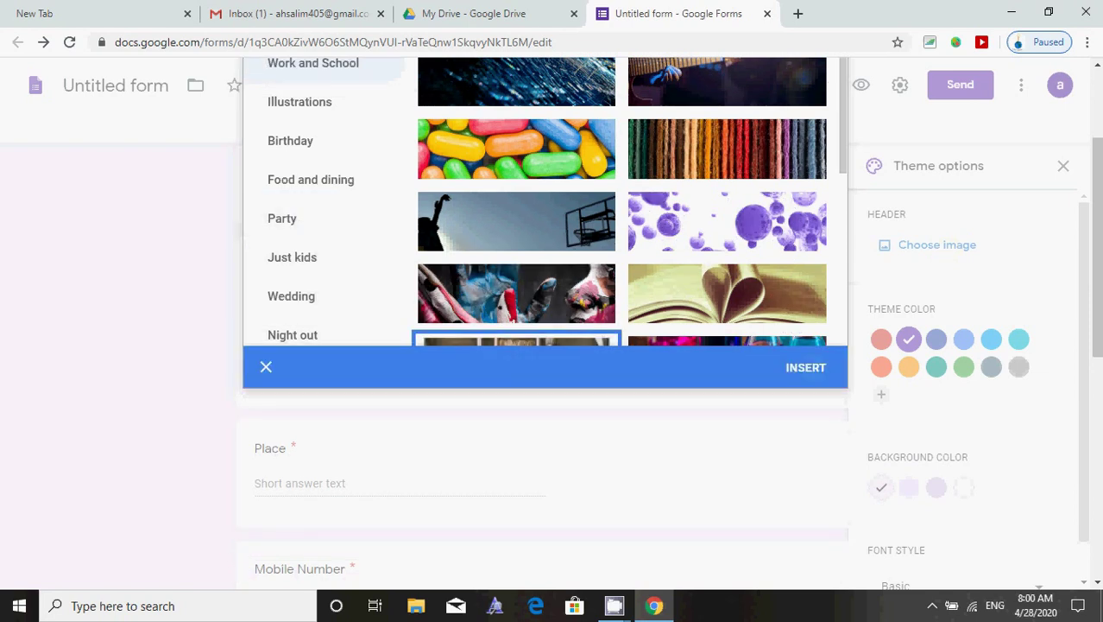
pyautogui.click(805, 367)
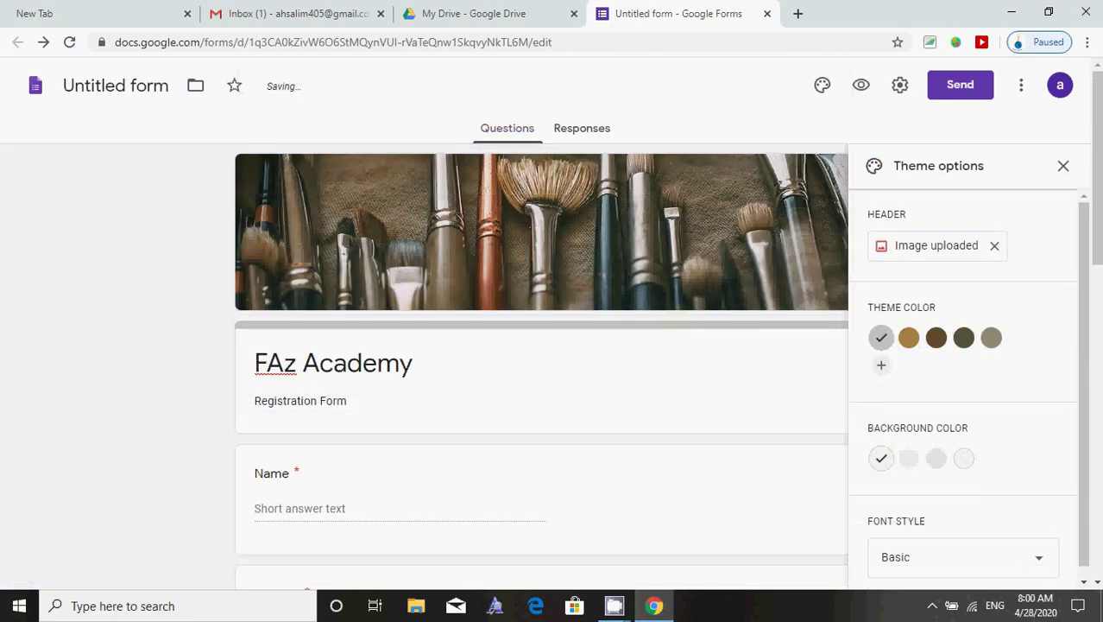
pyautogui.click(882, 364)
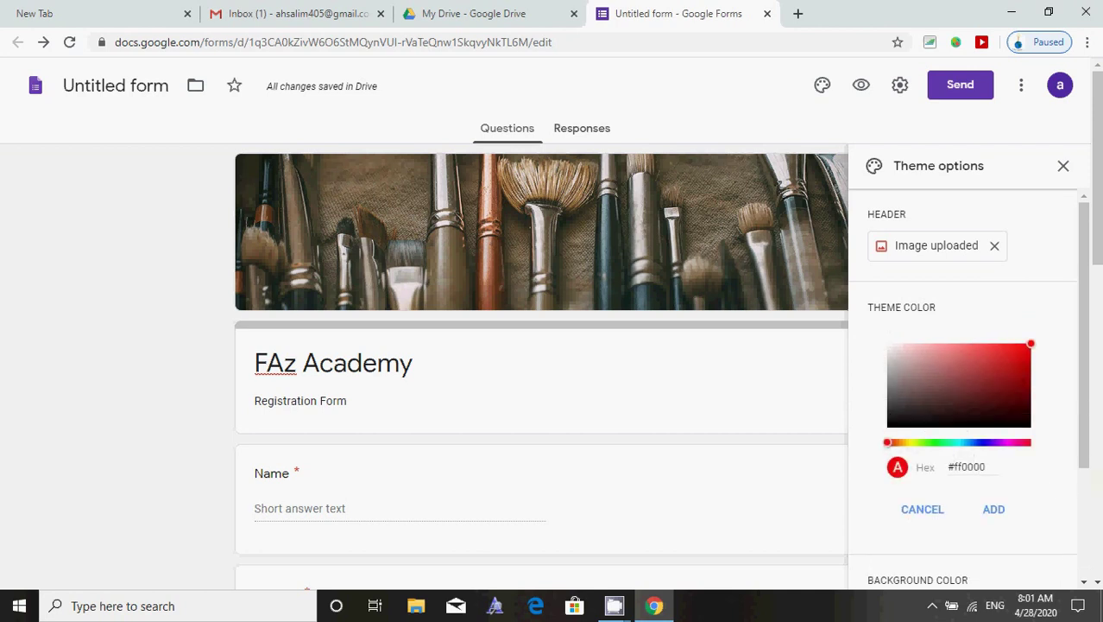
pyautogui.click(971, 442)
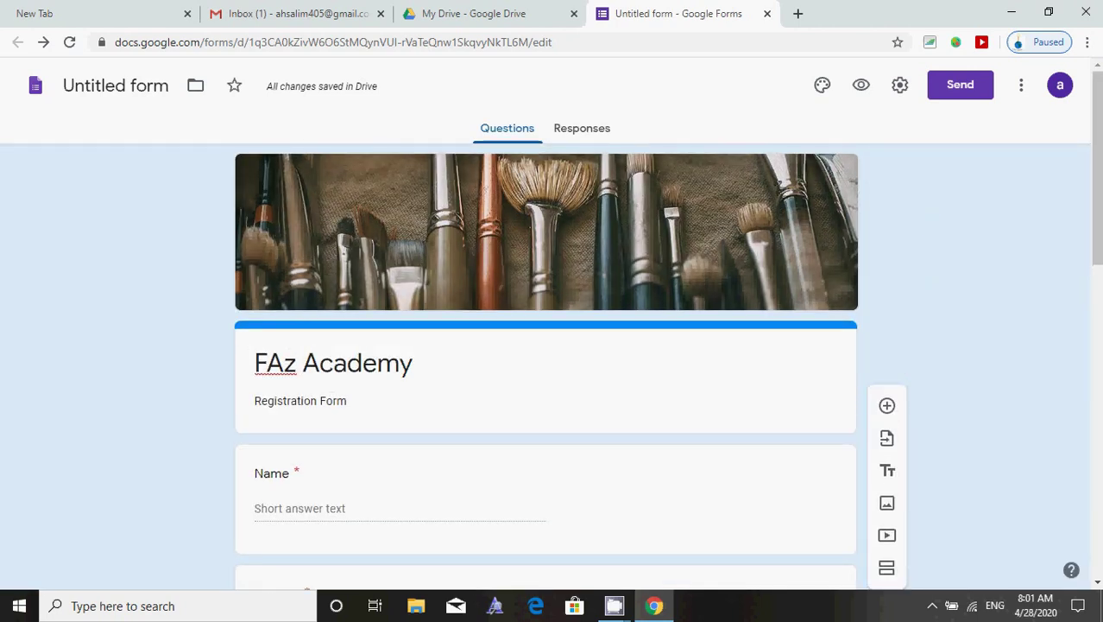
# Copy the form's full-length shareable link from the send options and close the dialog
pyautogui.click(960, 84)
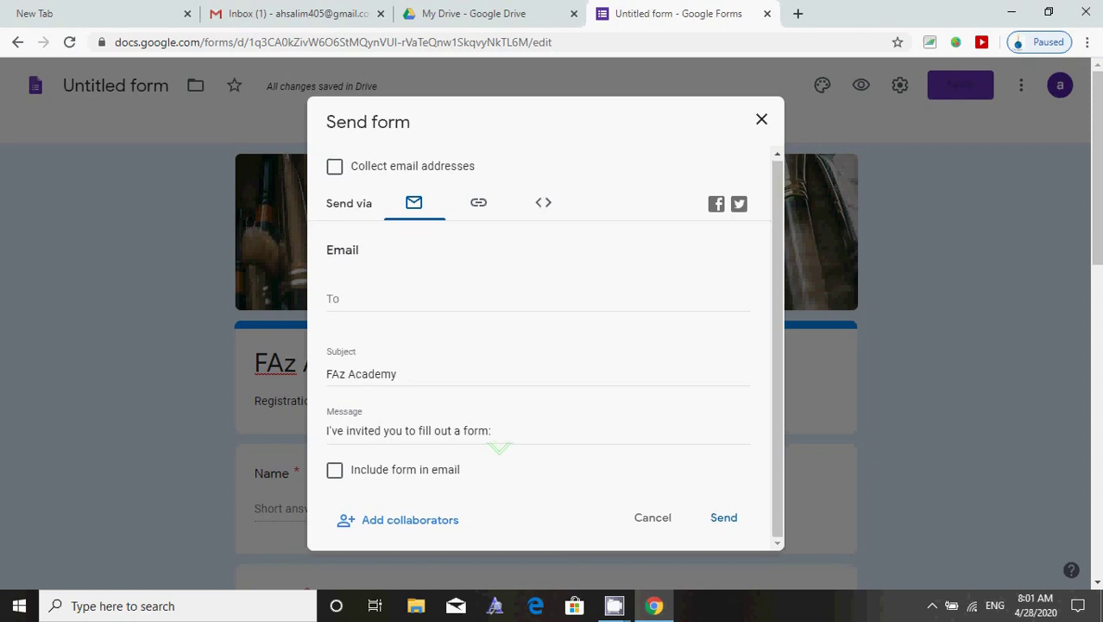
pyautogui.click(478, 203)
pyautogui.click(737, 330)
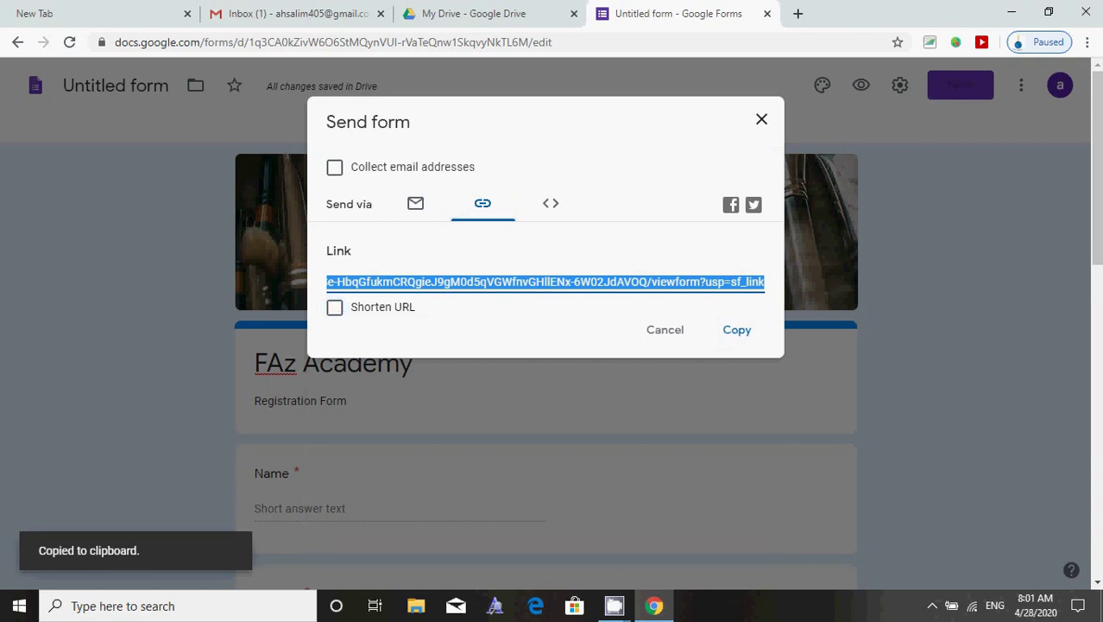
pyautogui.click(761, 119)
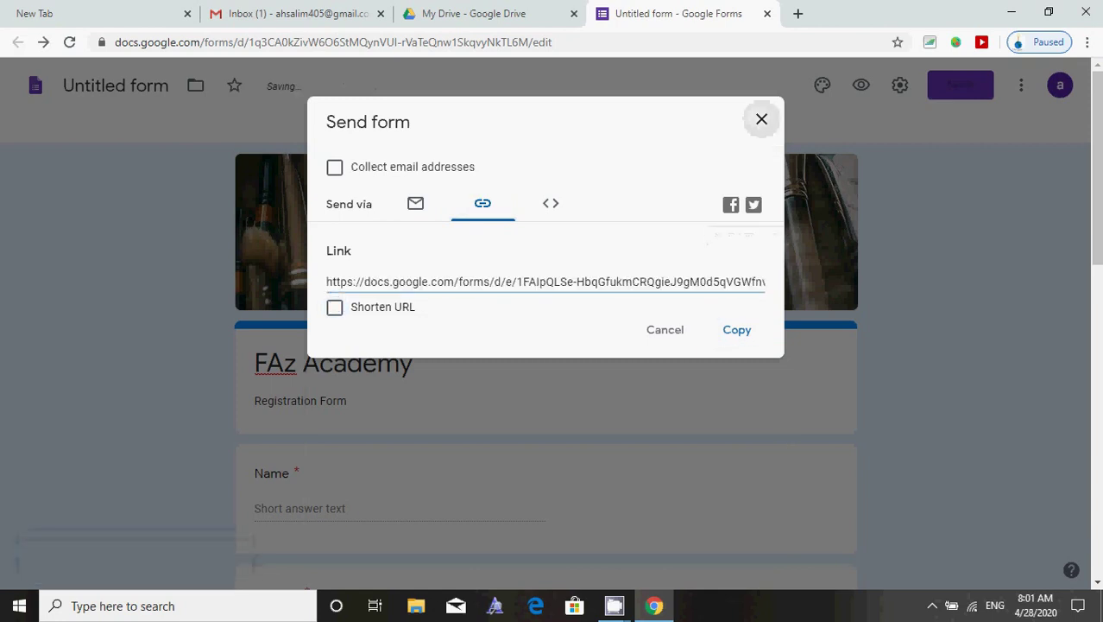
pyautogui.scroll(-2, 375, 297)
pyautogui.scroll(2, 375, 297)
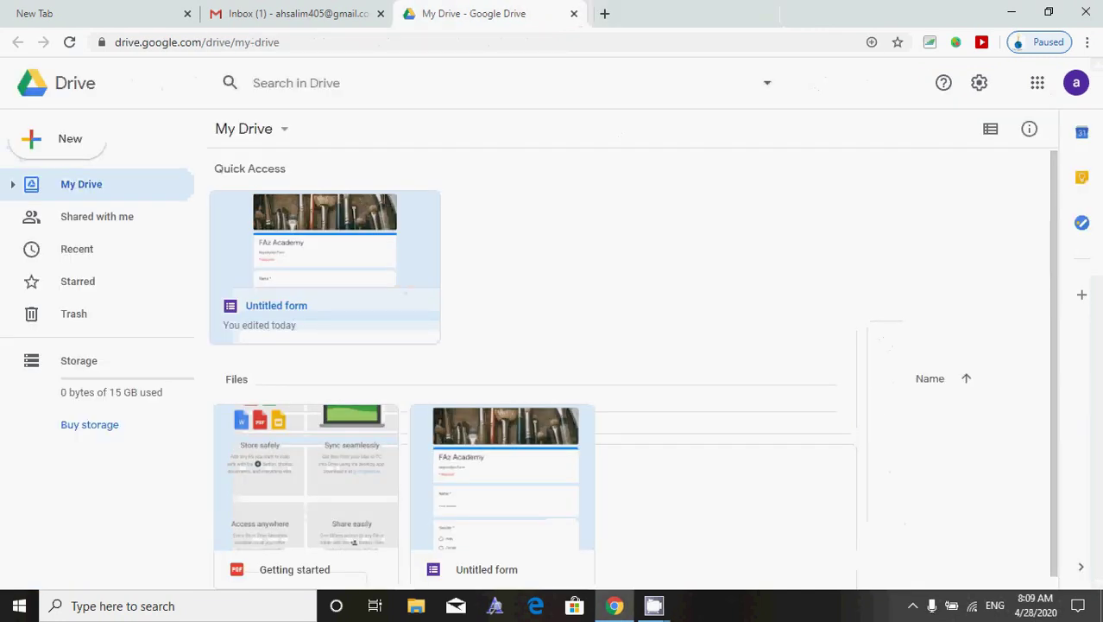
pyautogui.press('Return')
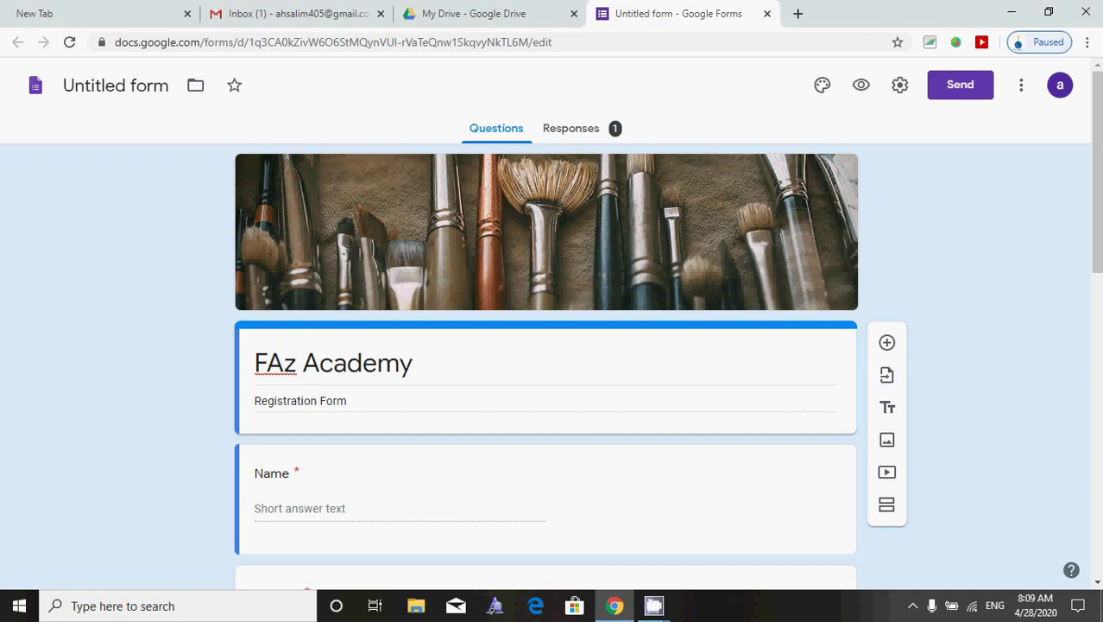
# Review the summary of the form's responses and create a new spreadsheet as the response destination
pyautogui.click(571, 127)
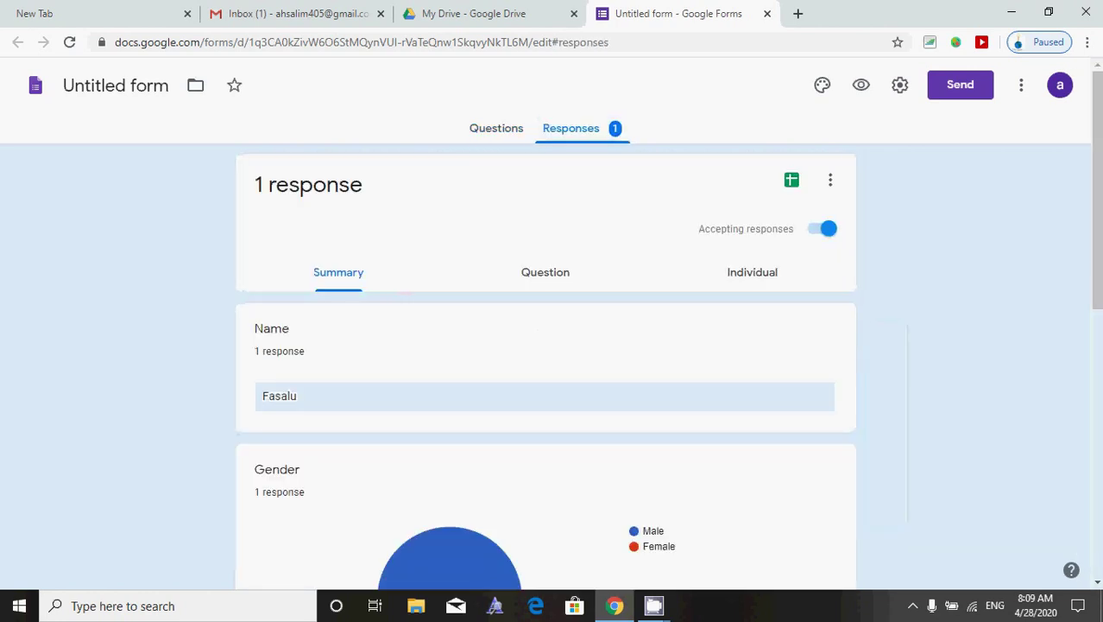
pyautogui.scroll(-2, 546, 363)
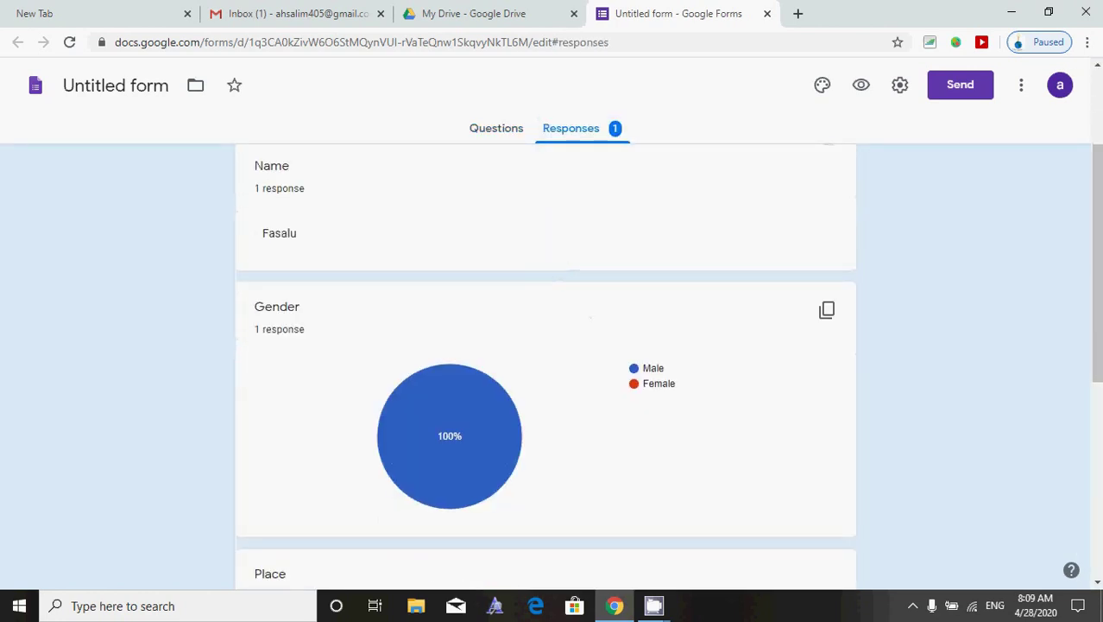
pyautogui.scroll(-5, 591, 319)
pyautogui.scroll(4, 591, 324)
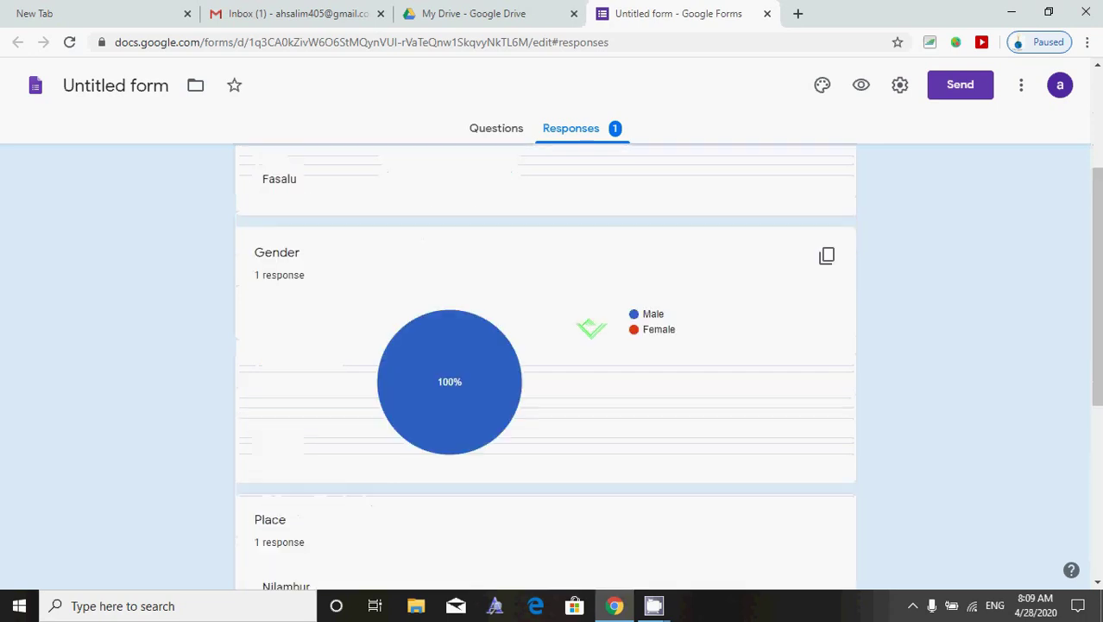
pyautogui.scroll(3, 592, 329)
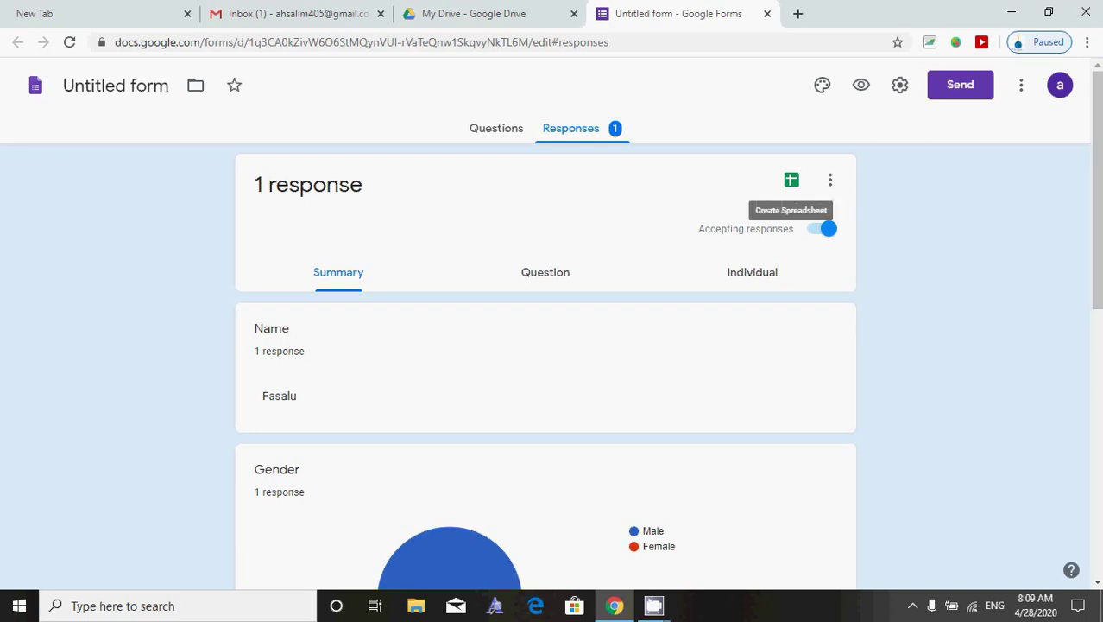
pyautogui.click(792, 180)
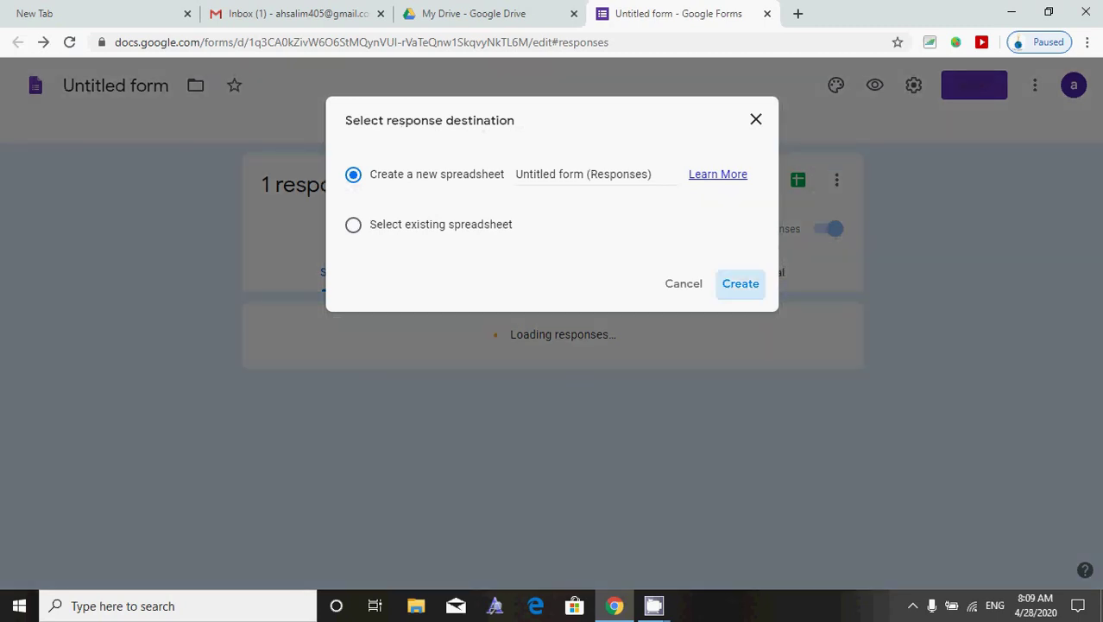
pyautogui.click(740, 283)
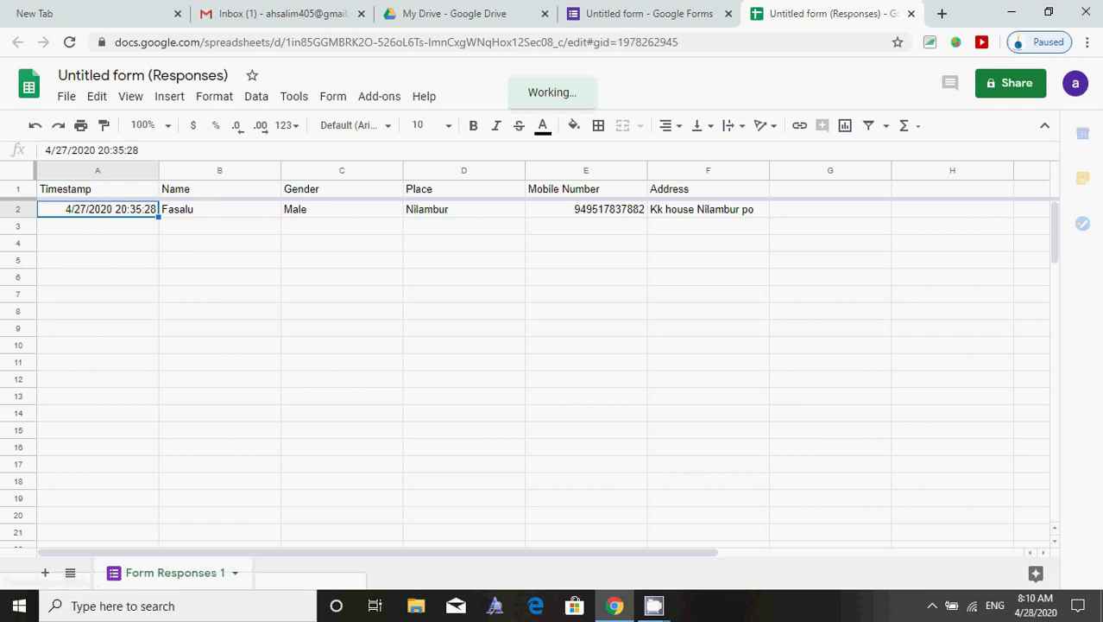
# Examine the submitted entry in the response spreadsheet across the Timestamp, Name, Gender, Place, Mobile Number and Address columns
pyautogui.click(830, 209)
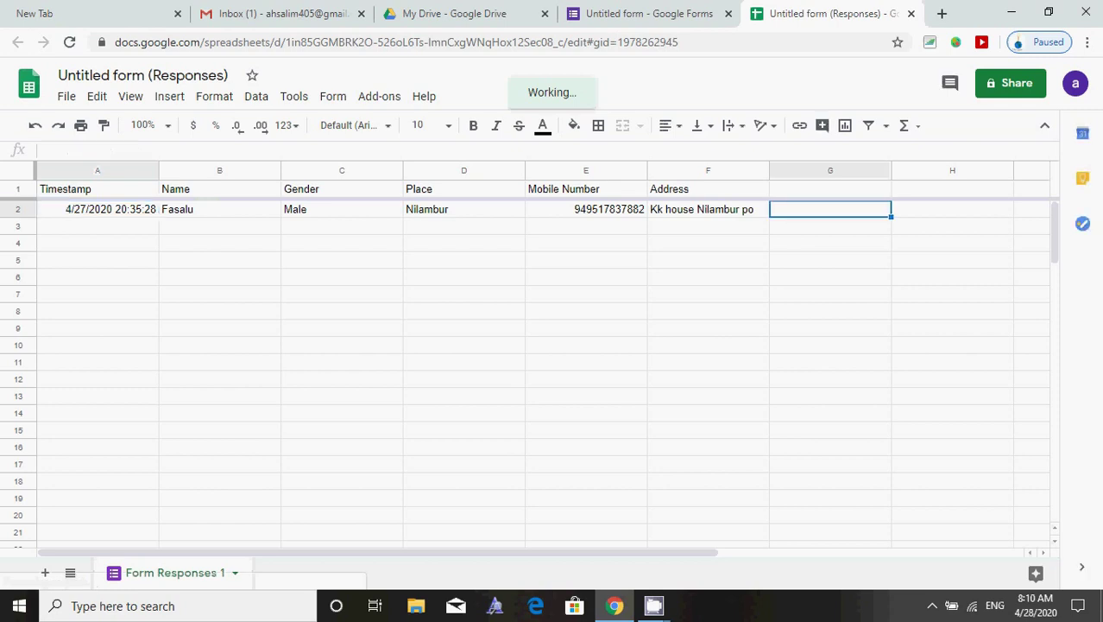
pyautogui.click(98, 189)
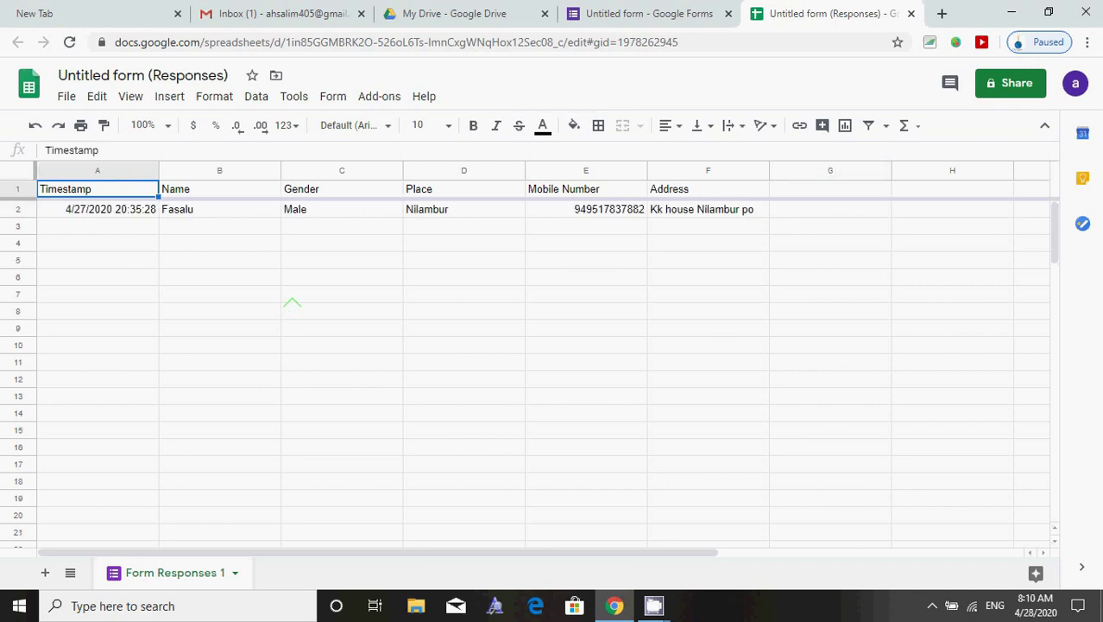
pyautogui.click(587, 225)
pyautogui.click(341, 226)
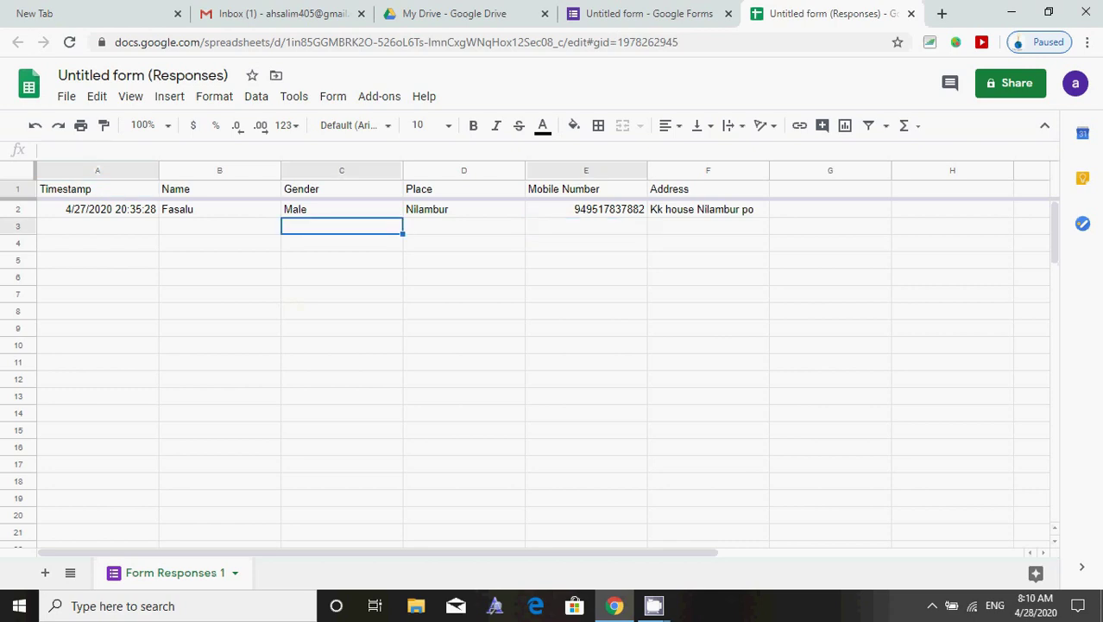
pyautogui.click(219, 243)
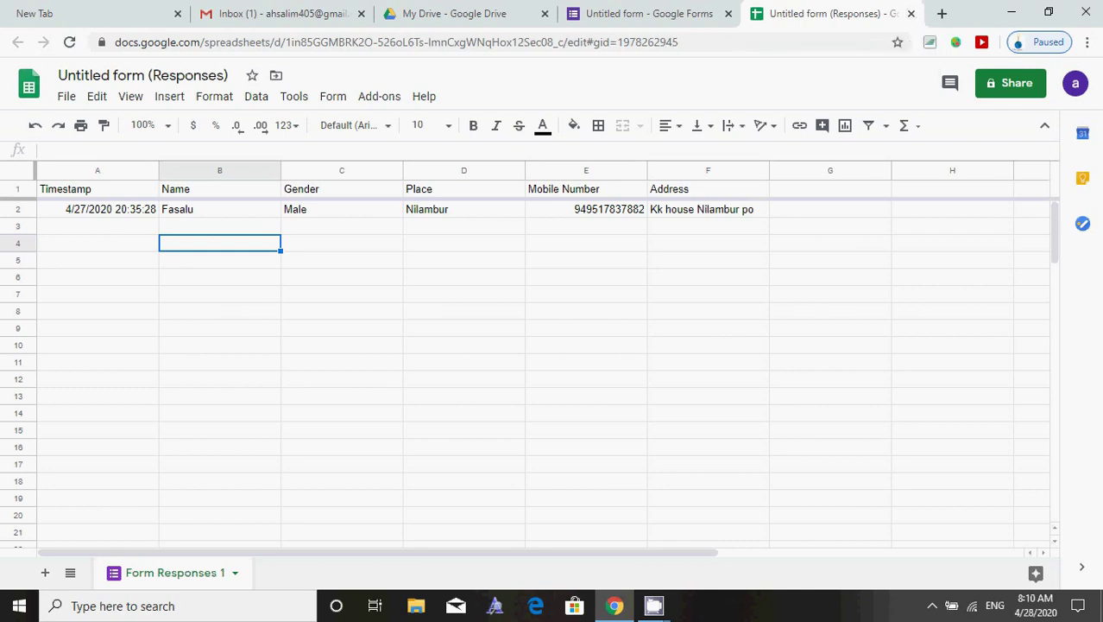
pyautogui.click(464, 225)
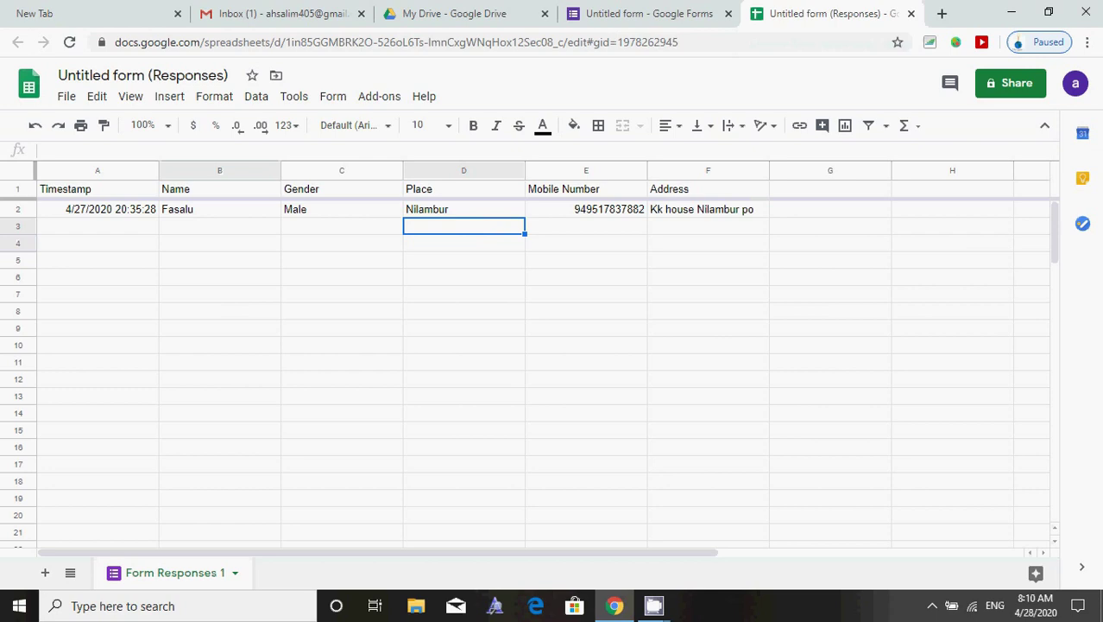